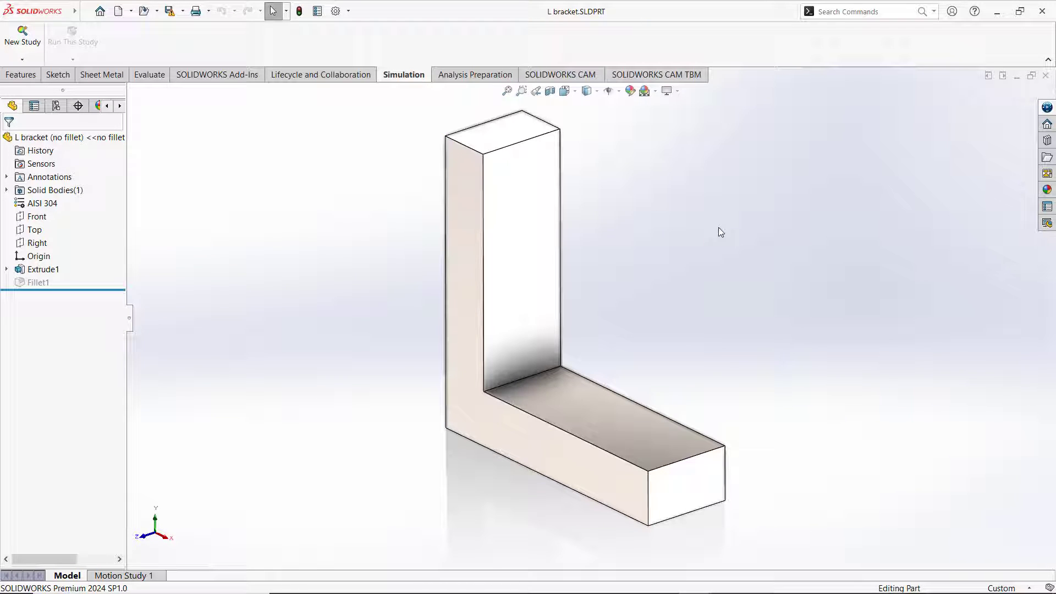
Create a new static simulation study for the L bracket with the default name Static 1.
mouse_move(714, 226)
middle_mouse_down()
mouse_move(587, 251)
mouse_move(725, 217)
middle_mouse_up()
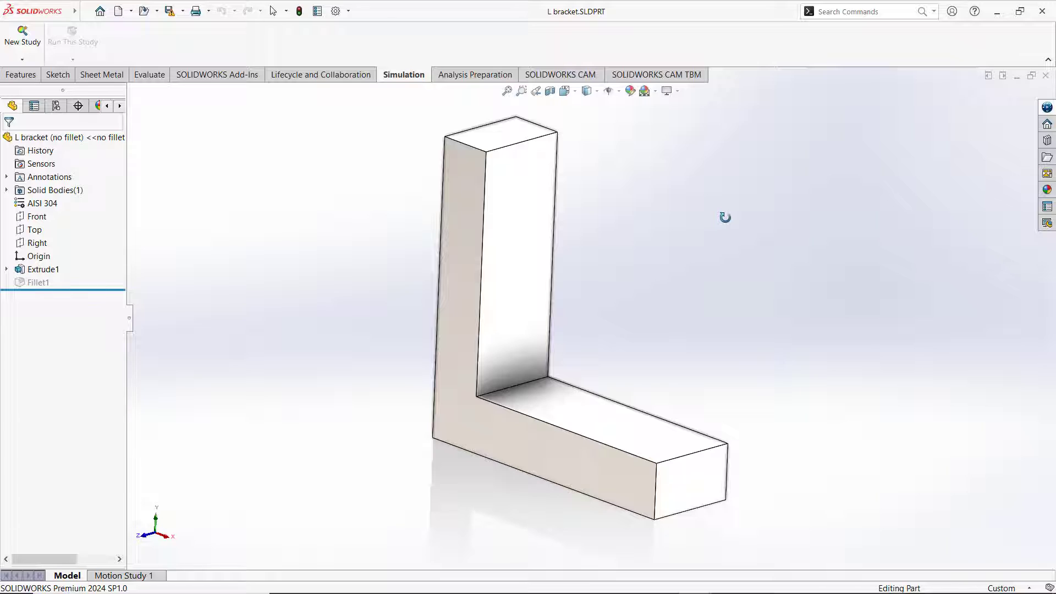
key("Escape")
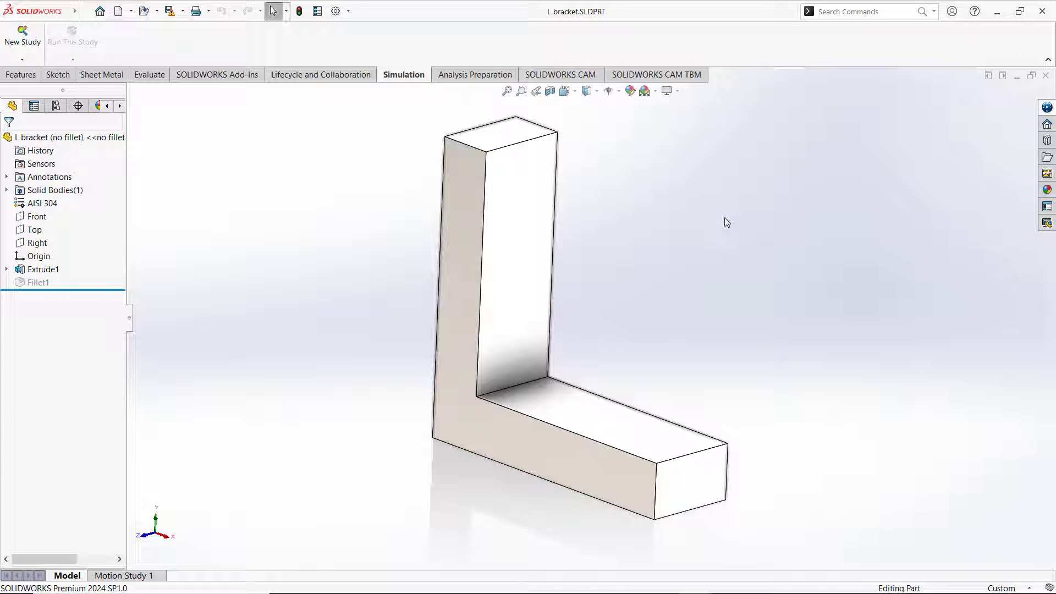
left_click(22, 59)
left_click(44, 72)
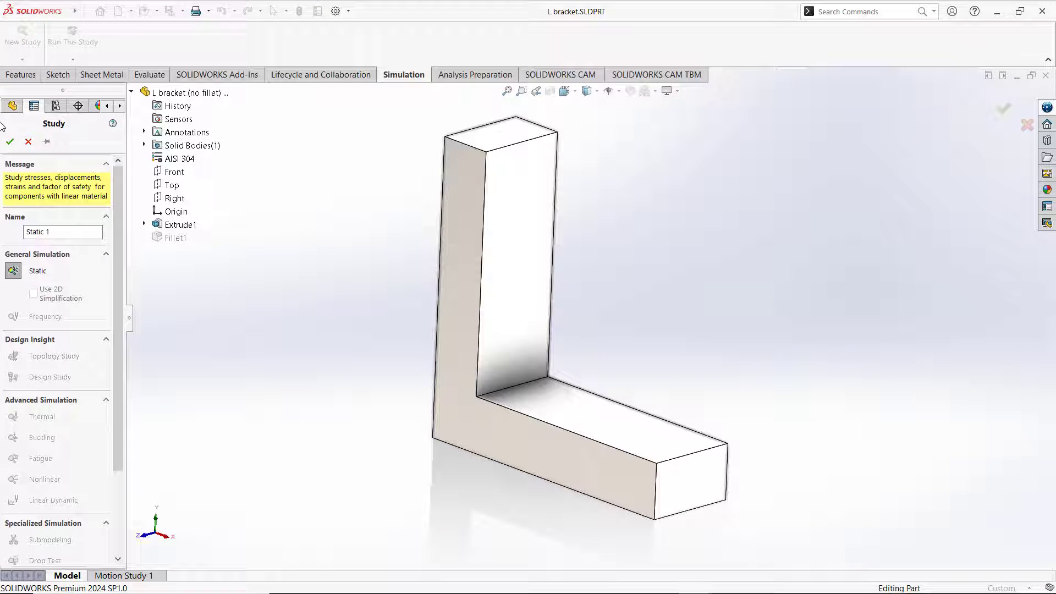
left_click(10, 141)
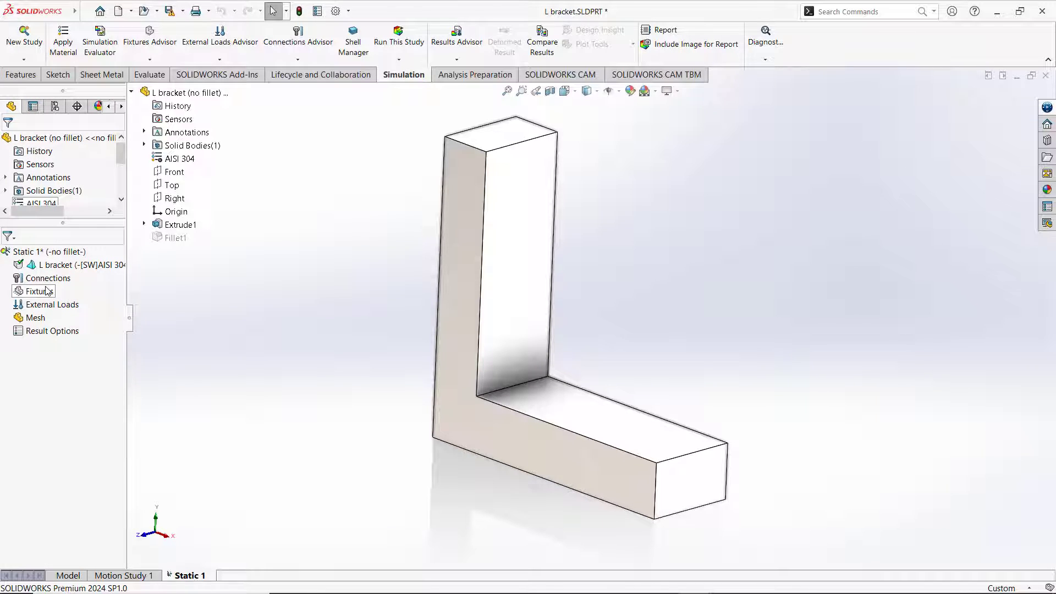
Apply a Fixed Geometry fixture to the top end face of the bracket's vertical leg.
right_click(49, 290)
left_click(138, 305)
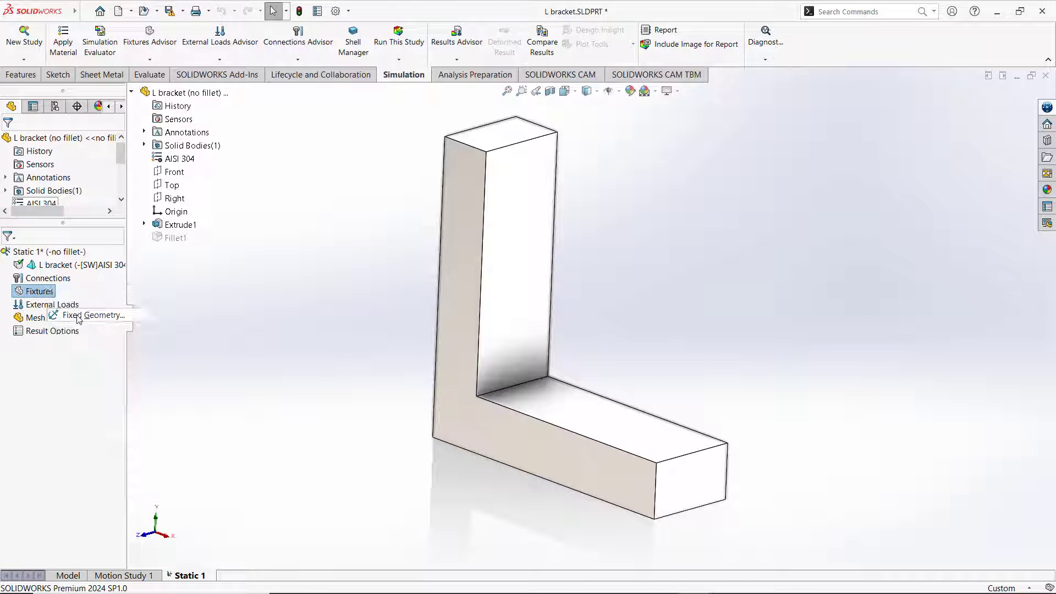
left_click(491, 134)
left_click(8, 141)
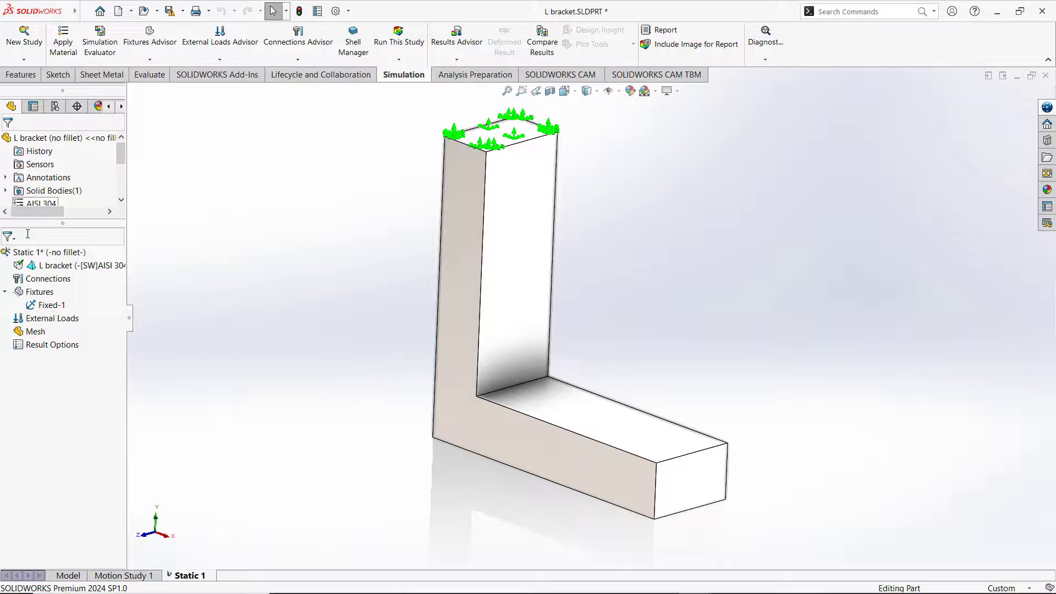
Apply a 450 N downward force to the horizontal leg's end face, directed normal to the leg's upper face.
right_click(51, 318)
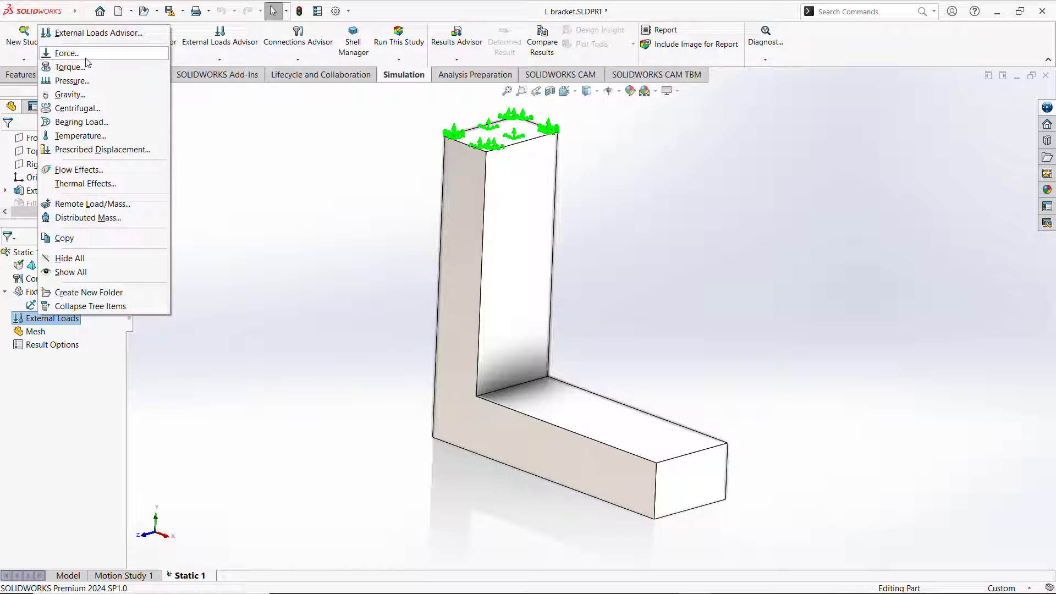
left_click(67, 53)
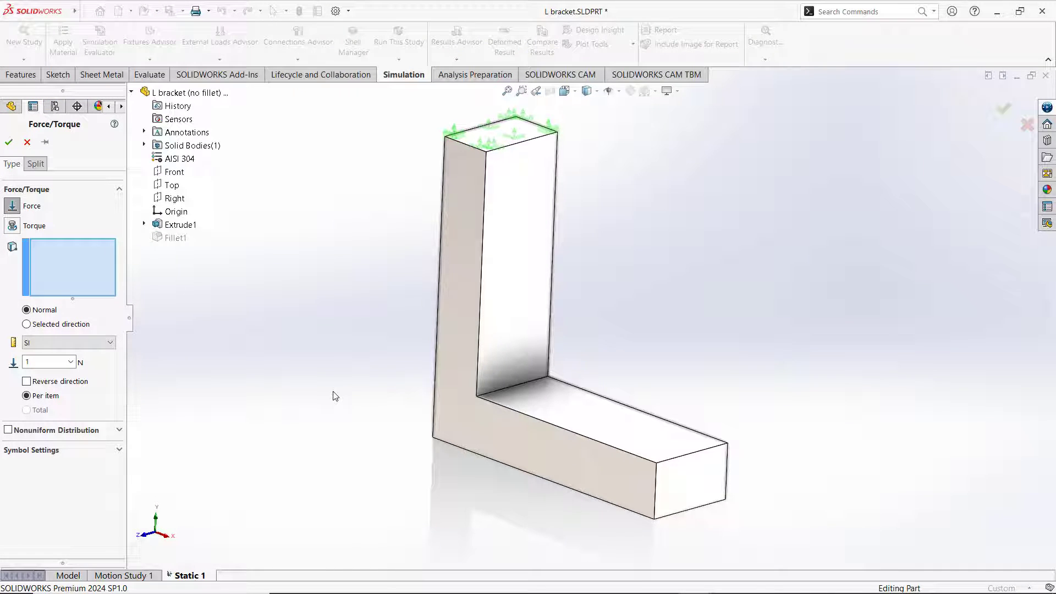
left_click(680, 483)
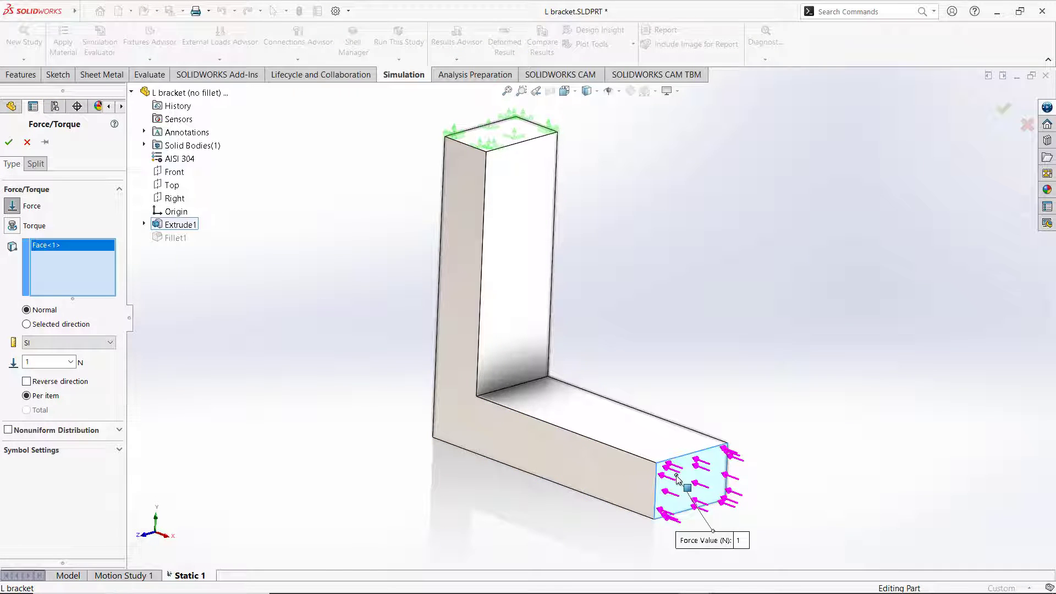
left_click(26, 324)
left_click(642, 444)
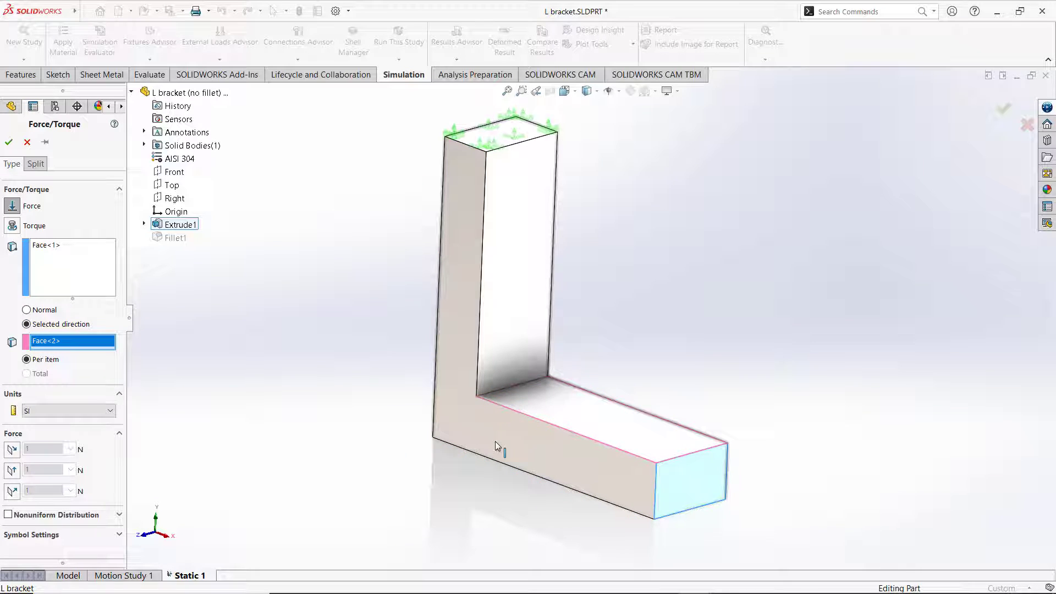
left_click(13, 492)
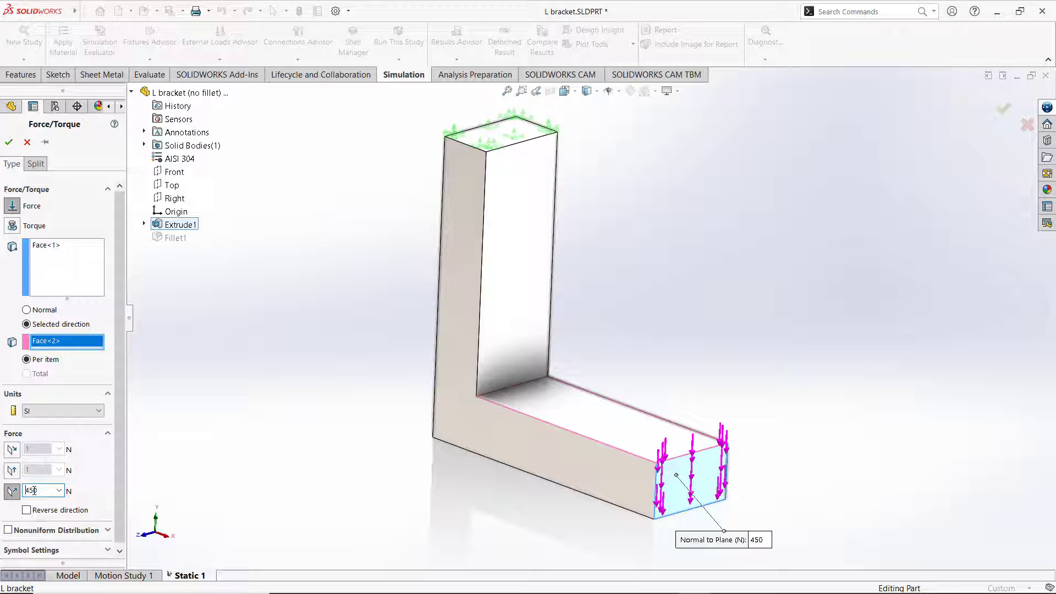
left_click(9, 142)
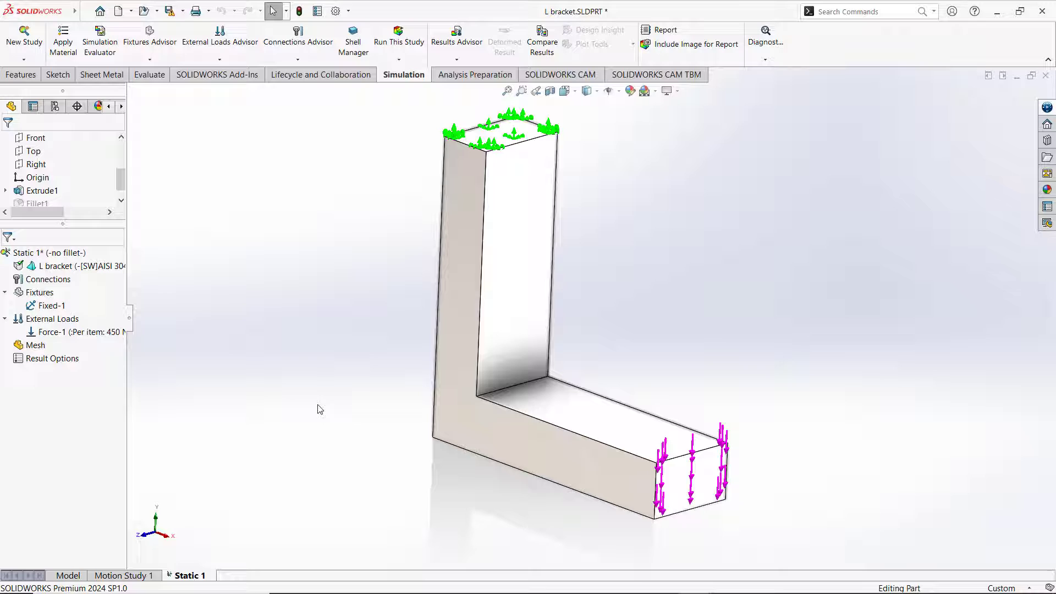
Run the Static 1 study and set the von Mises stress plot's units to N/mm^2 (MPa).
right_click(42, 254)
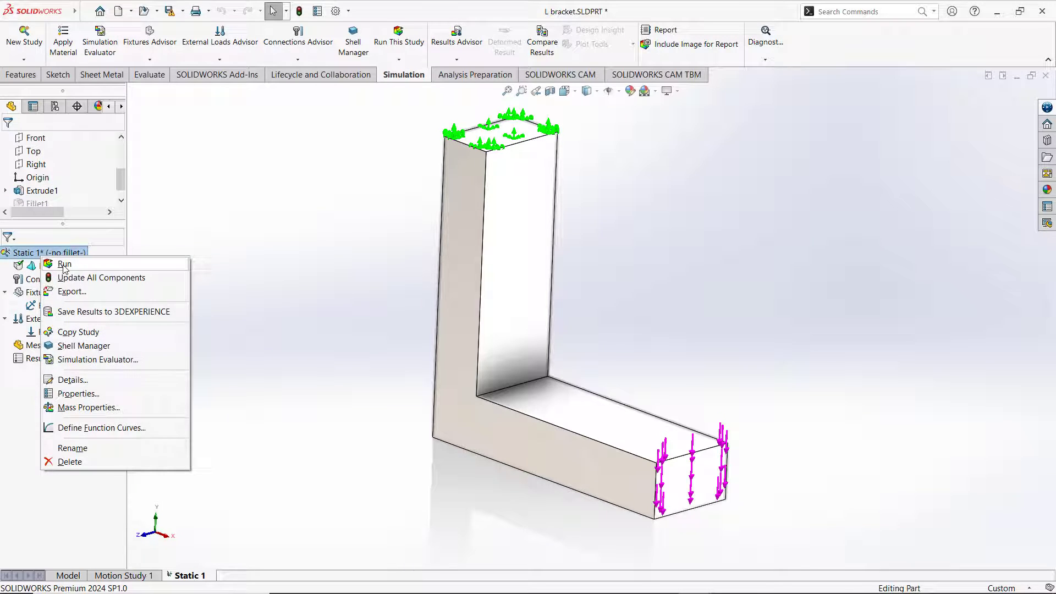
left_click(63, 264)
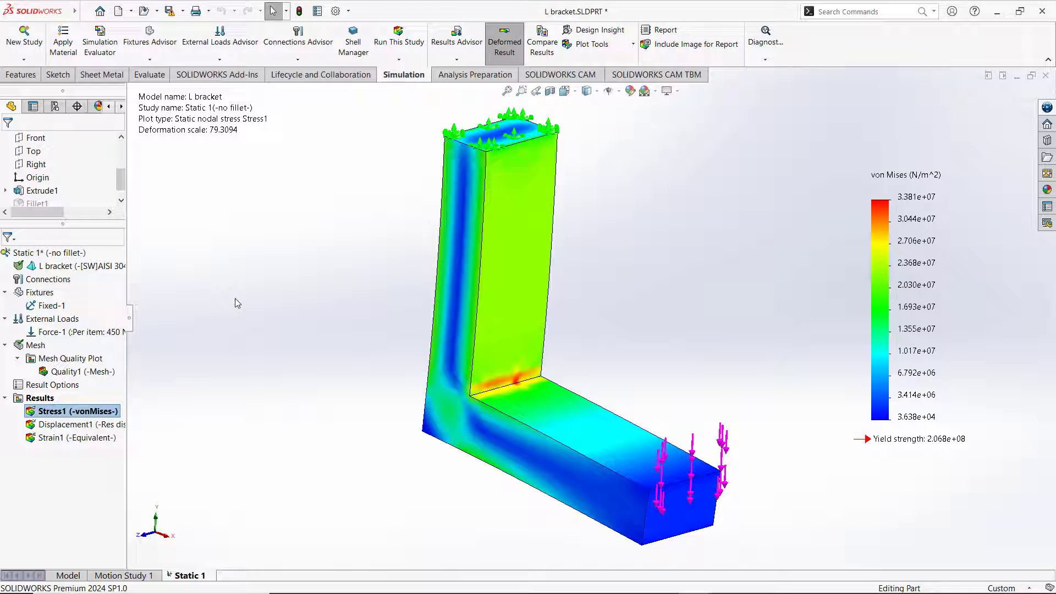
right_click(92, 412)
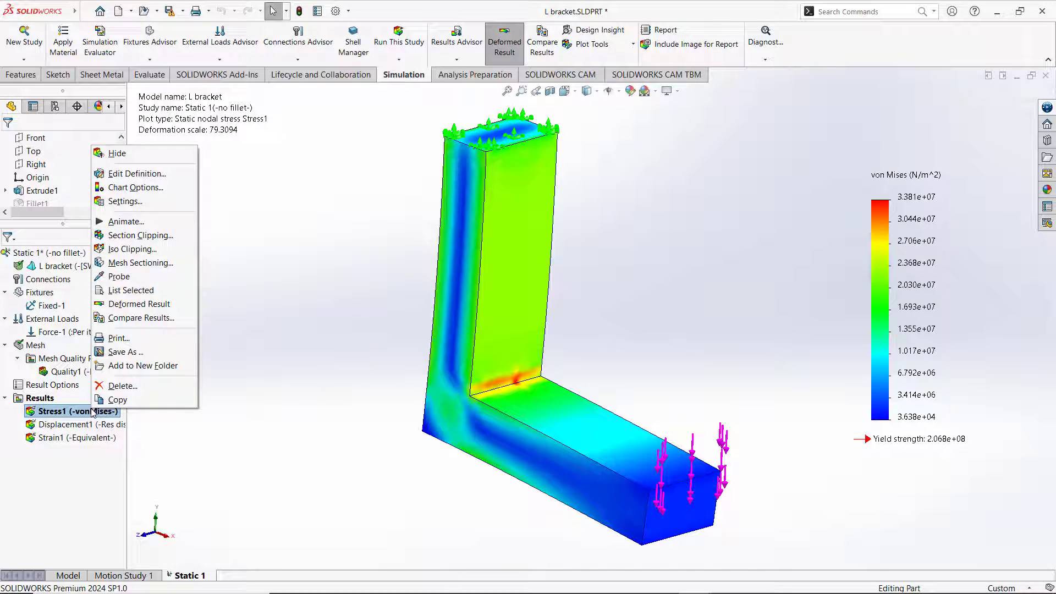
left_click(173, 176)
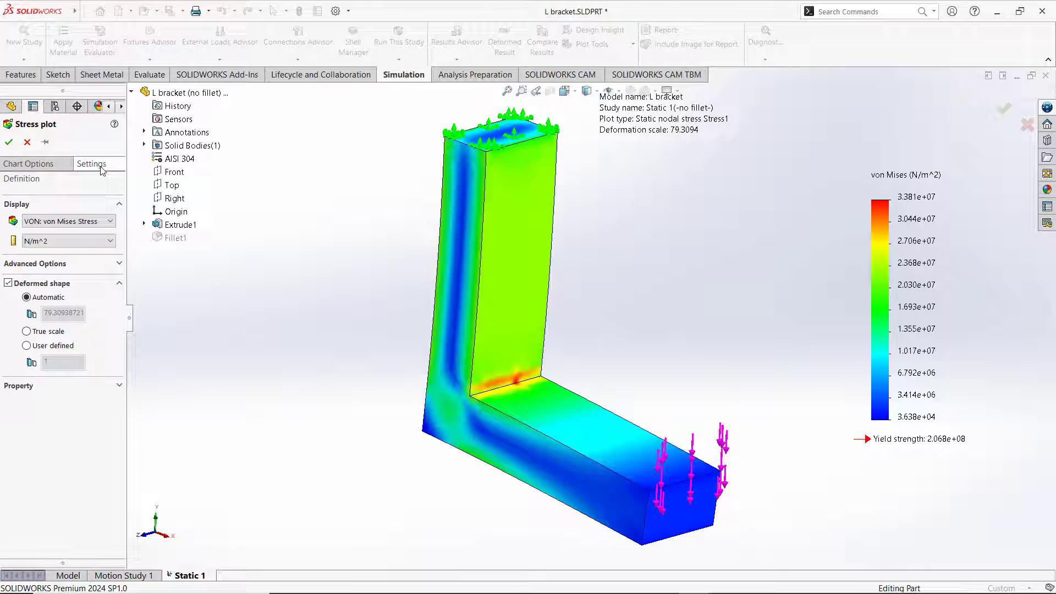
left_click(110, 241)
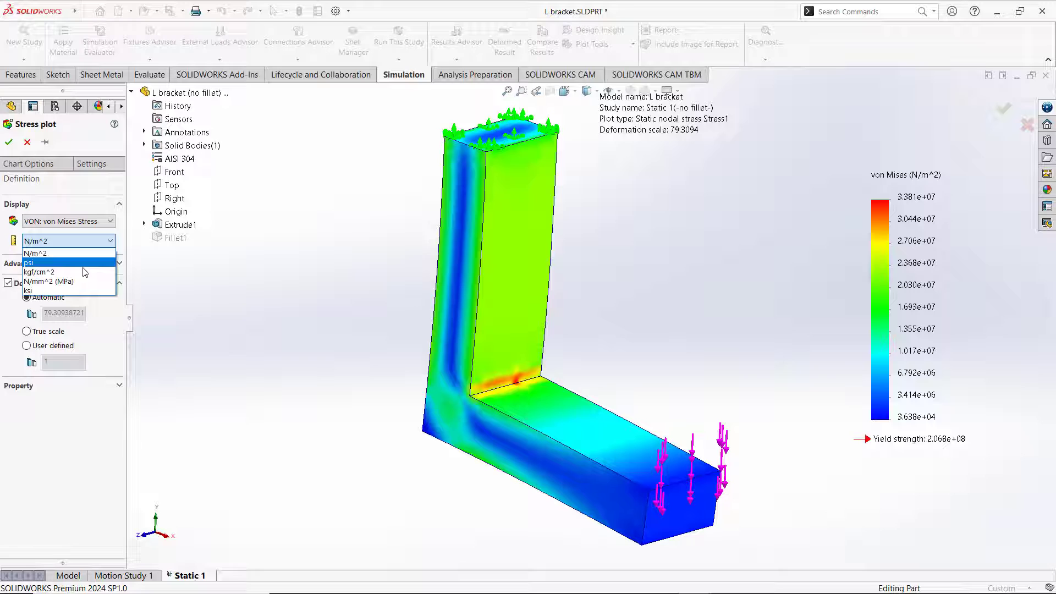
left_click(44, 278)
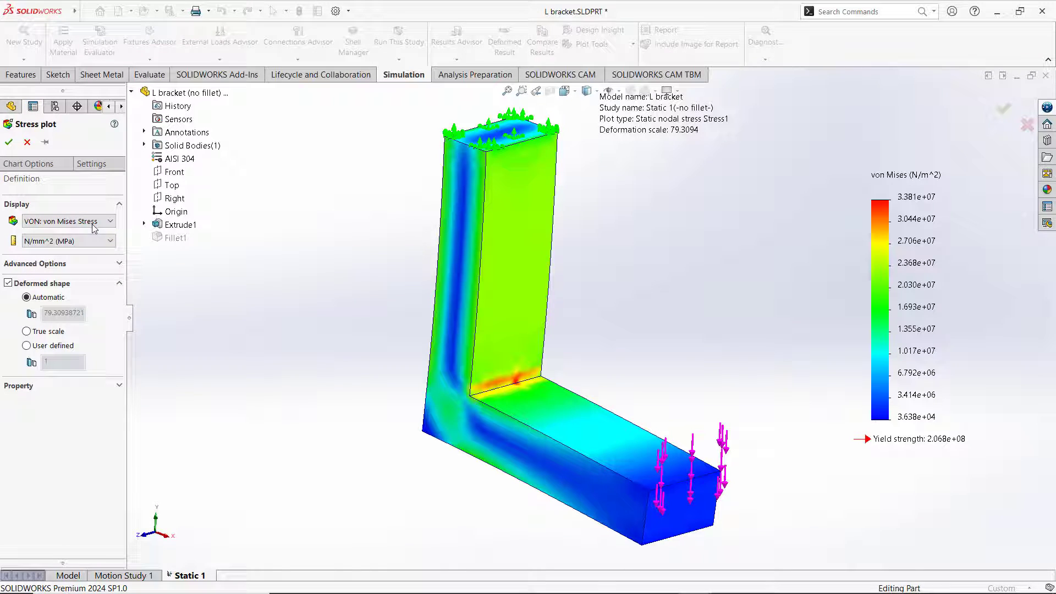
left_click(117, 265)
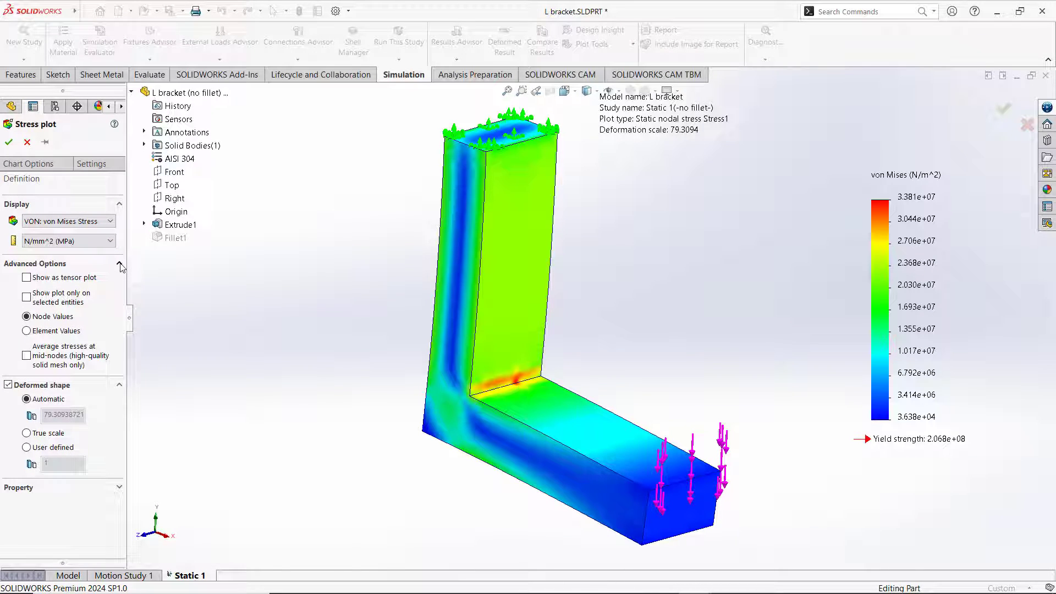
Set the stress plot legend's number format to floating and apply the plot changes.
left_click(109, 168)
left_click(55, 166)
left_click(53, 167)
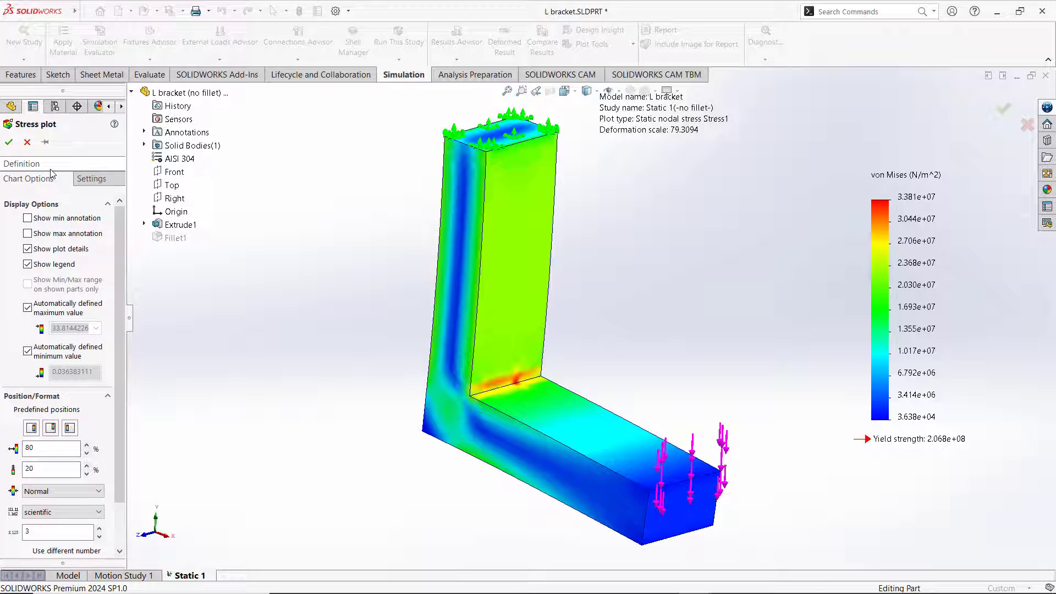
left_click(71, 512)
left_click(75, 537)
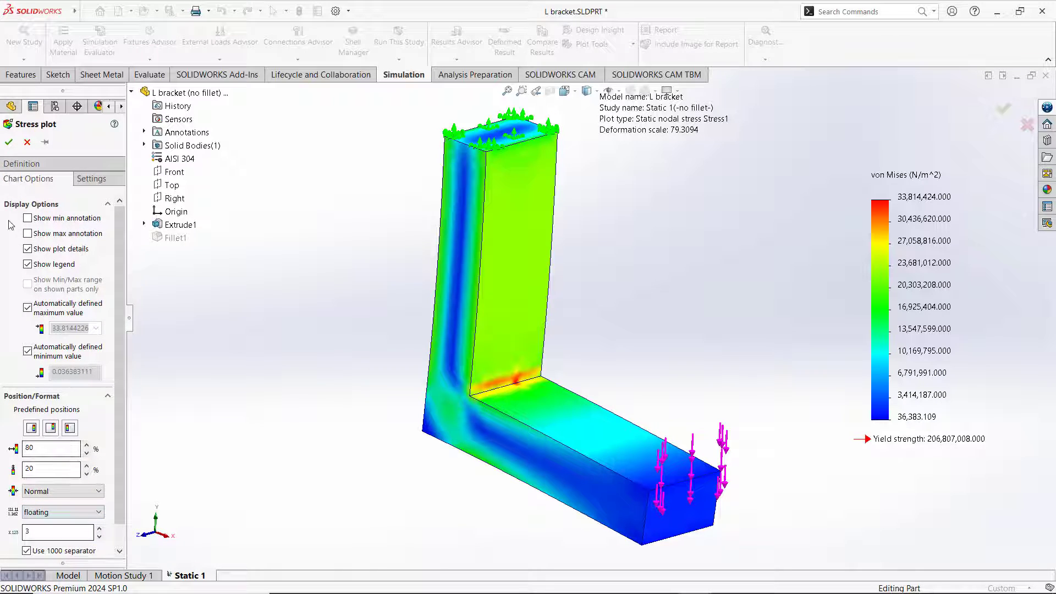
left_click(9, 142)
middle_click_drag(332, 291, 344, 338)
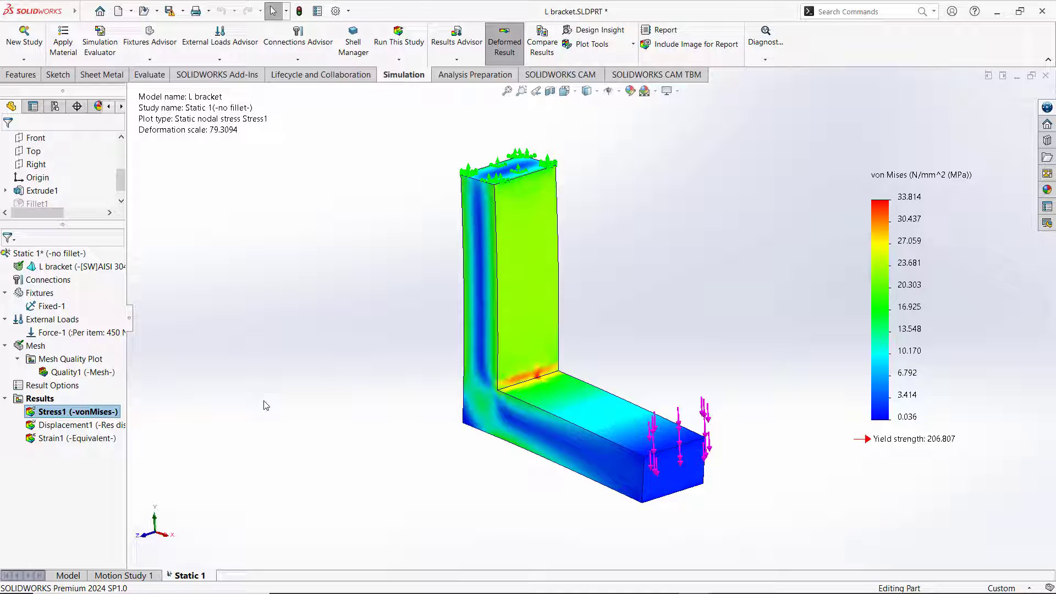
Copy the Static 1 study to a new static study named "refined", keeping the no fillet configuration.
right_click(195, 574)
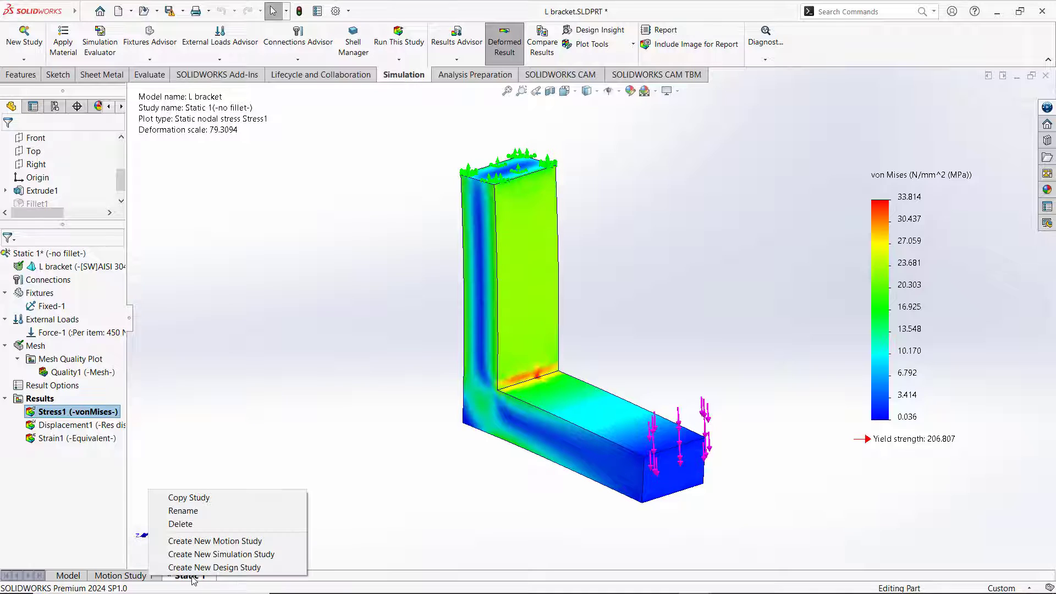
left_click(210, 496)
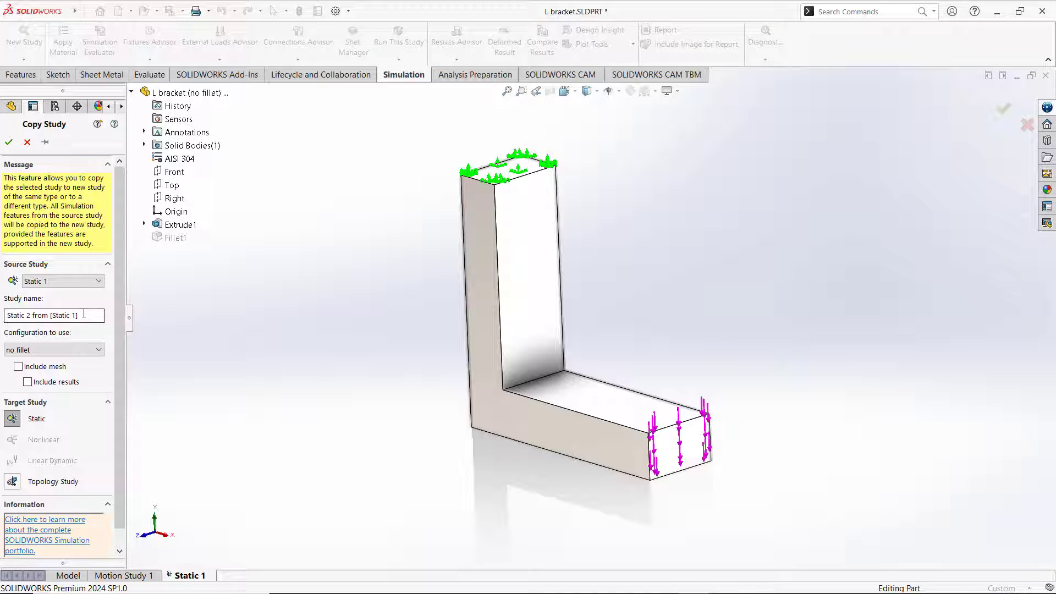
left_click_drag(85, 315, 2, 311)
type("refined")
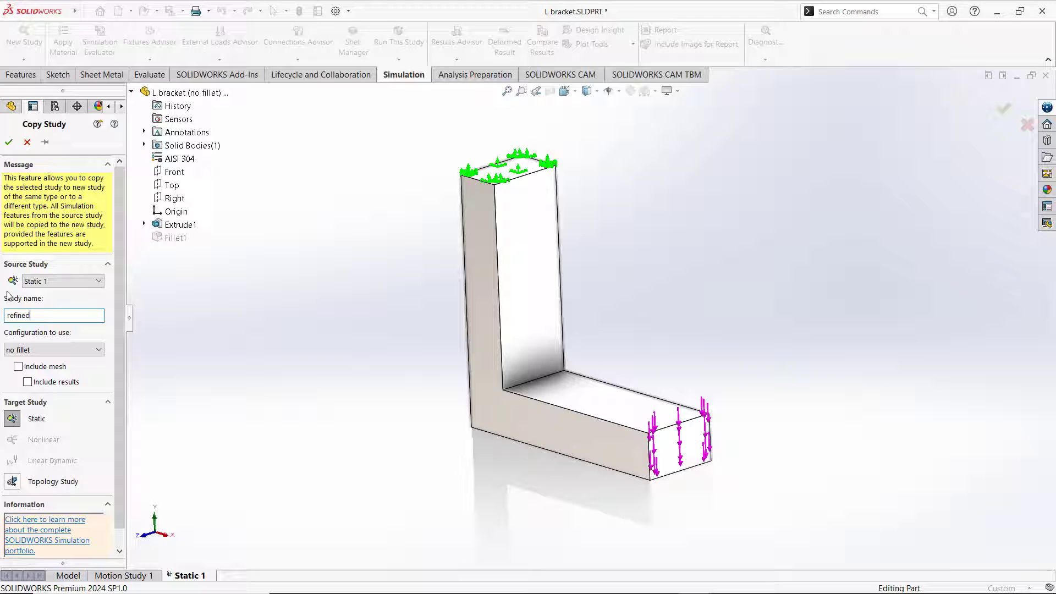
left_click(9, 142)
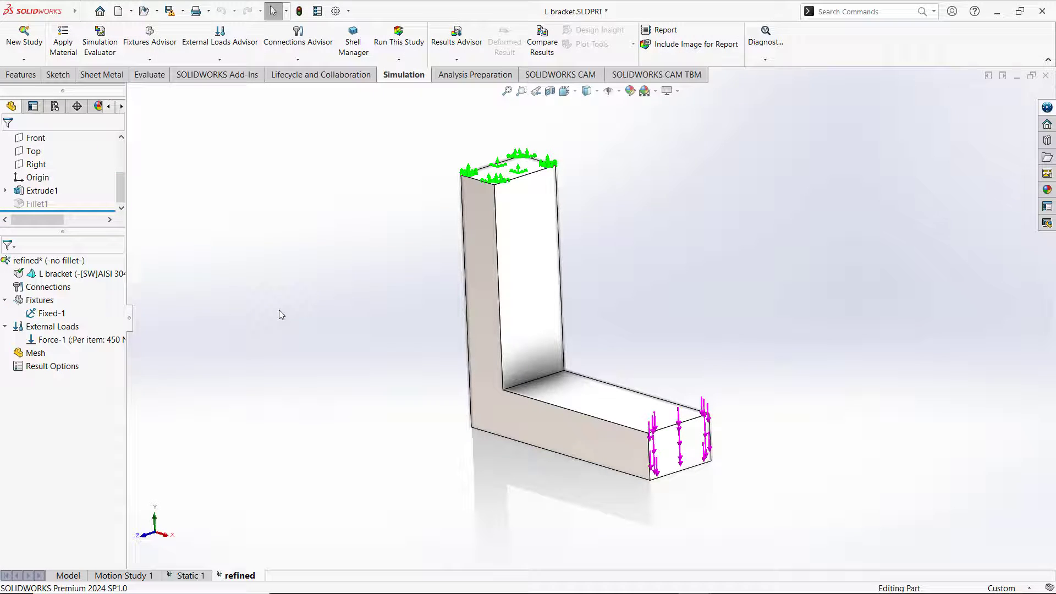
Mesh the refined study at the finest density with a blended curvature-based mesh and a 1.2 mm maximum element size.
right_click(44, 355)
left_click(85, 401)
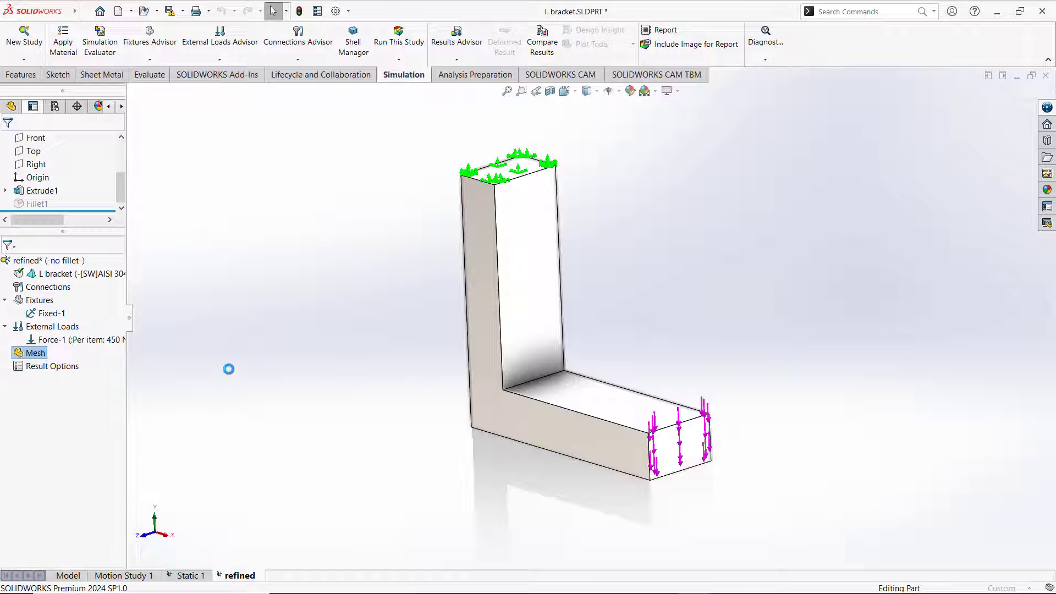
left_click_drag(69, 205, 136, 208)
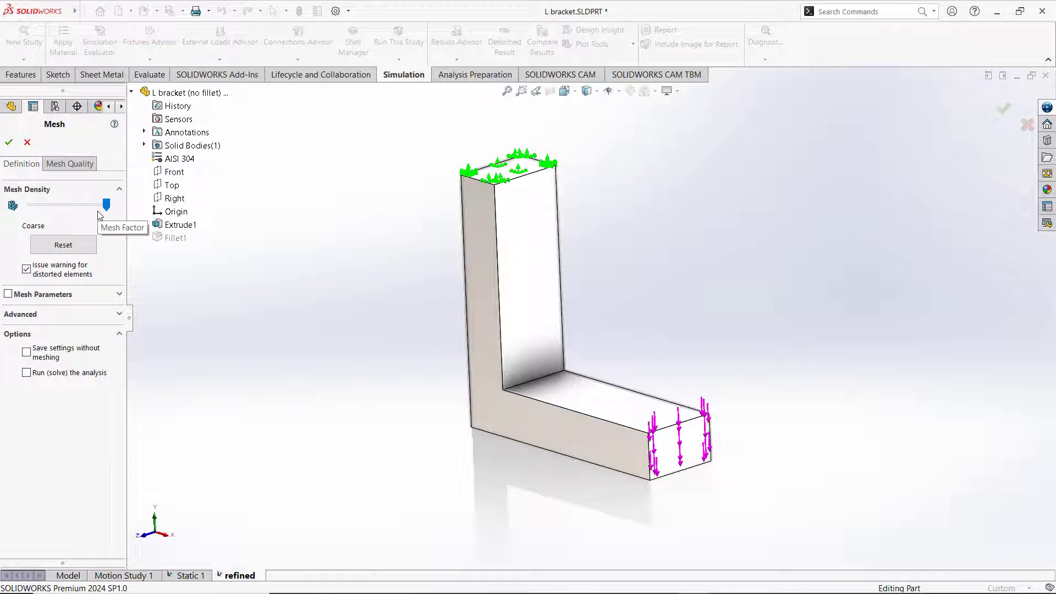
left_click(115, 292)
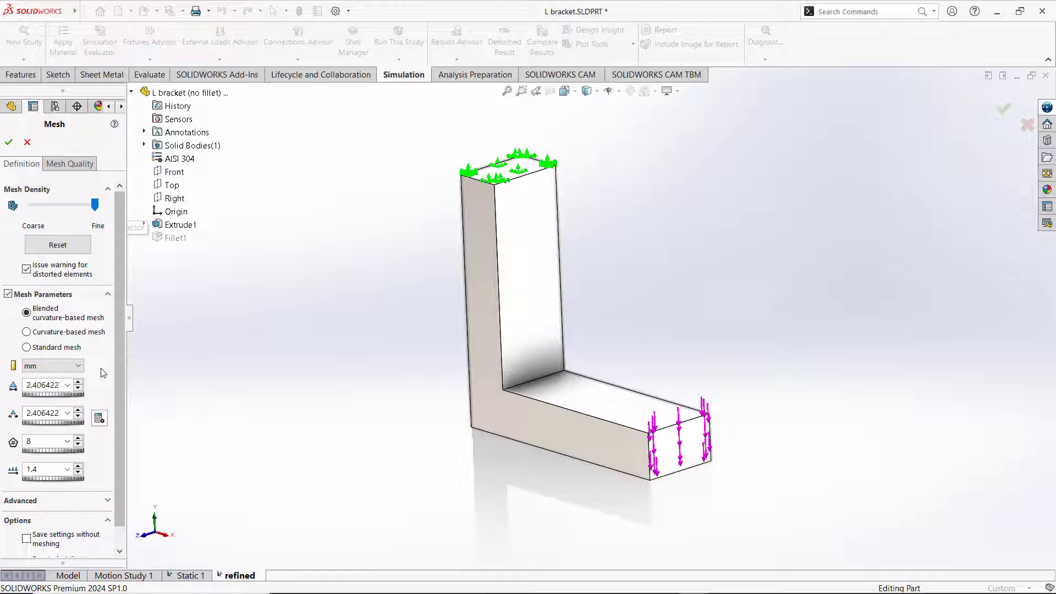
left_click(34, 386)
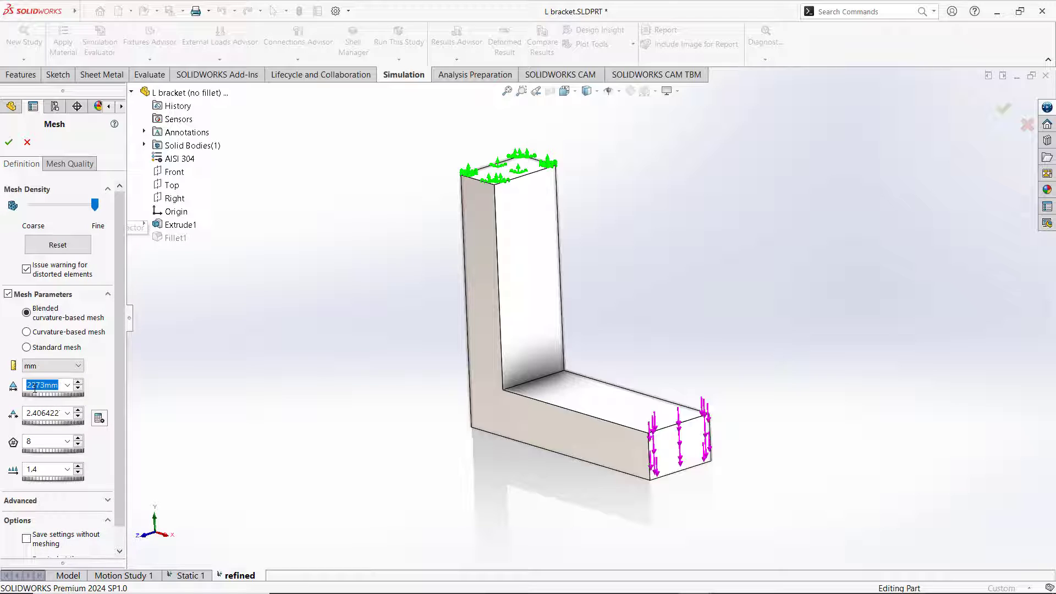
type("1.2")
key("Return")
left_click(47, 418)
left_click(8, 142)
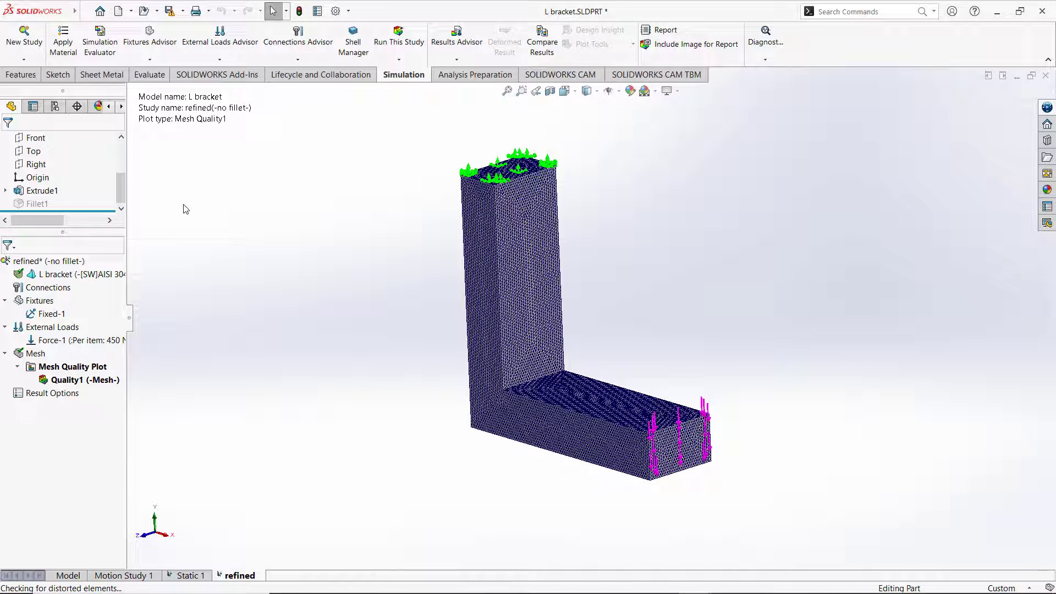
Run the refined study to solve its stress results.
middle_click_drag(285, 280, 300, 309)
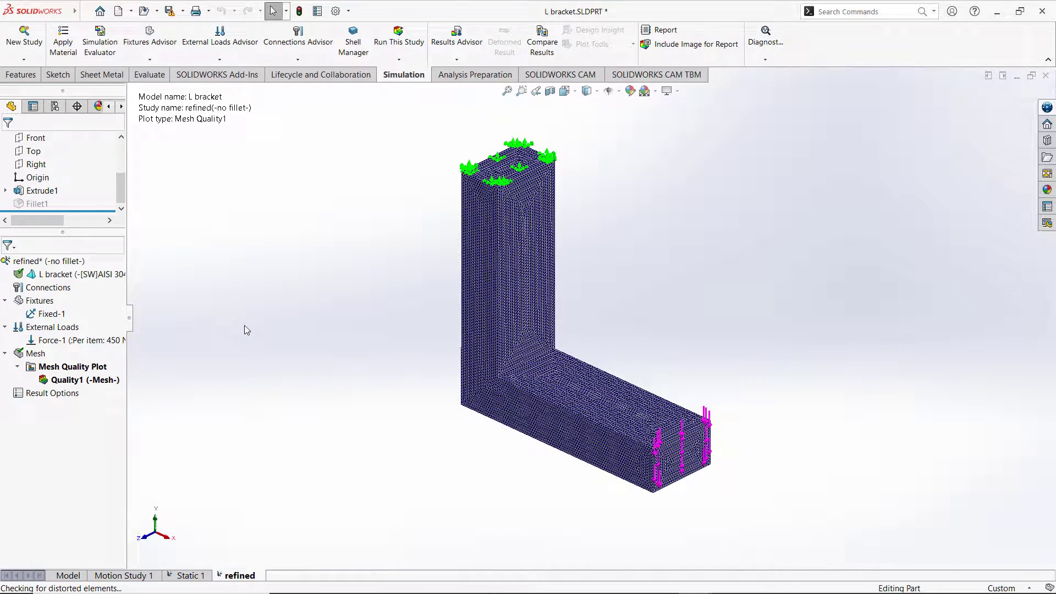
right_click(64, 267)
left_click(85, 270)
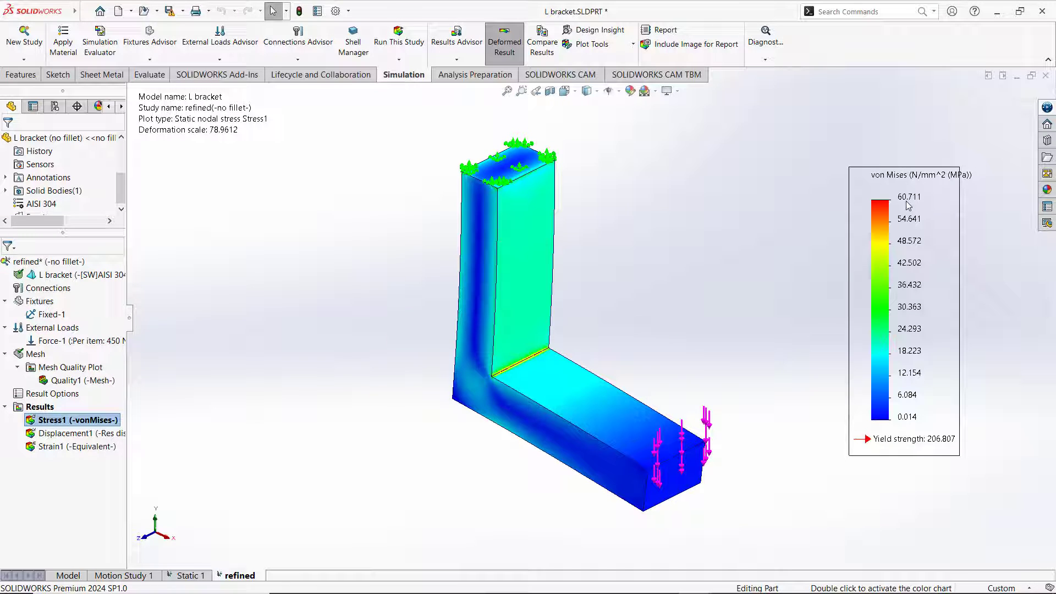
Display the von Mises stress plot of the Static 1 study to compare it with the refined study.
left_click(204, 576)
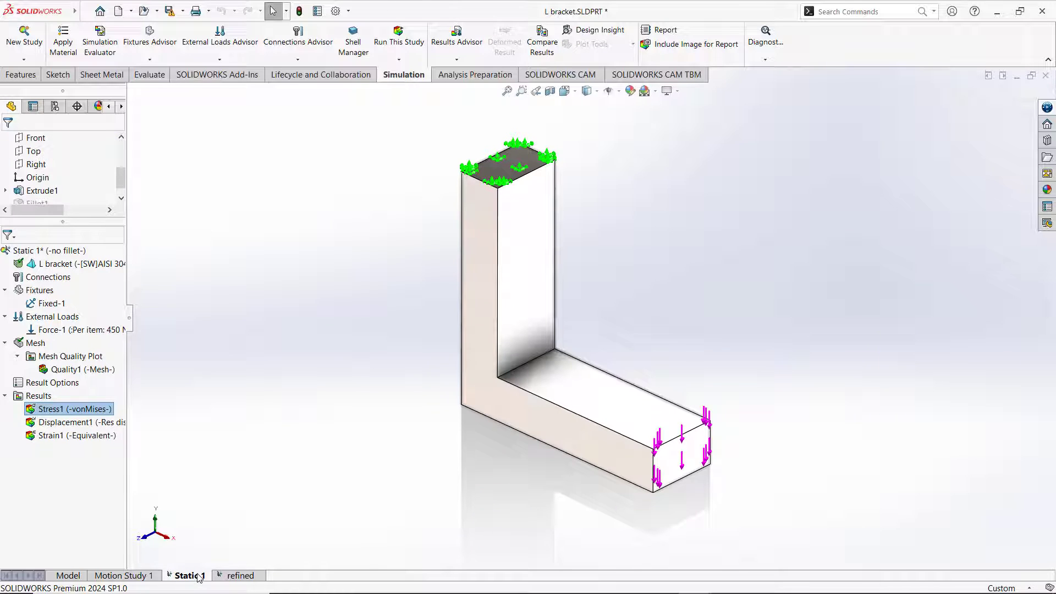
double_click(54, 410)
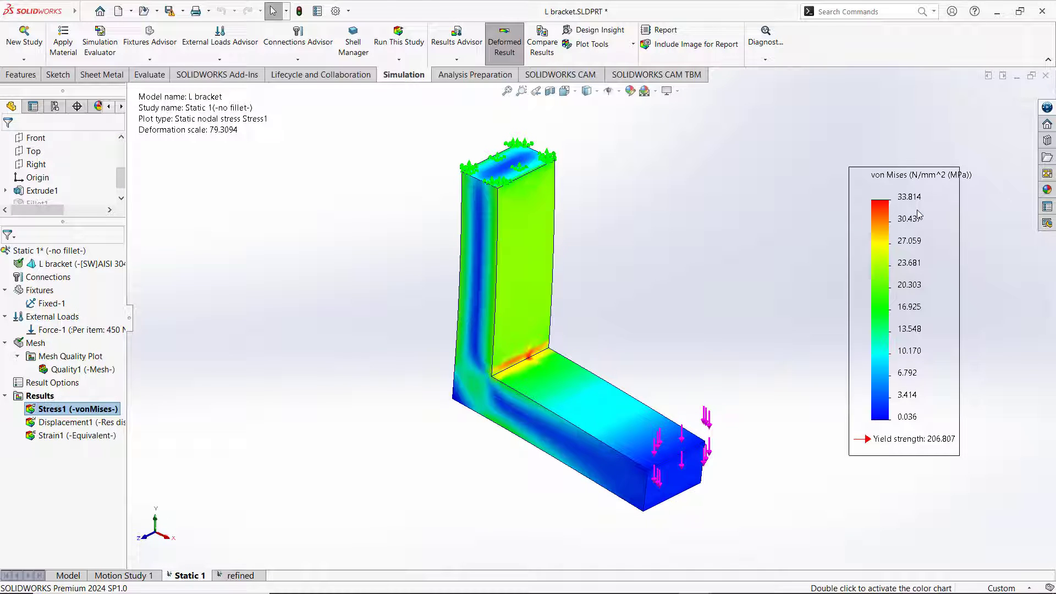
Return to the refined study and examine its von Mises stress plot along the sharp inner corner.
left_click(244, 576)
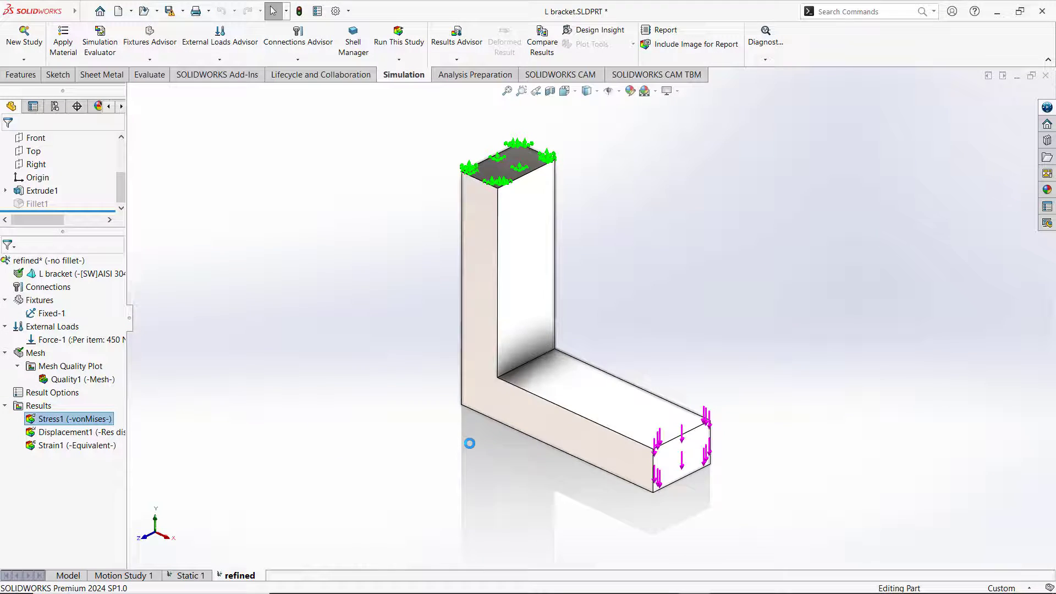
scroll(545, 361, "down", 10)
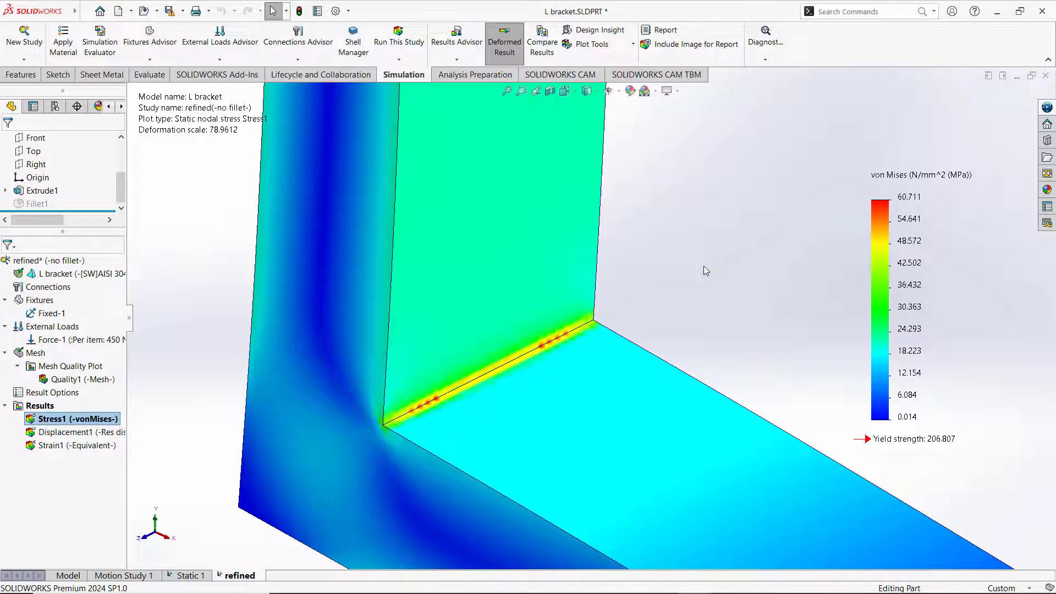
scroll(721, 282, "up", 10)
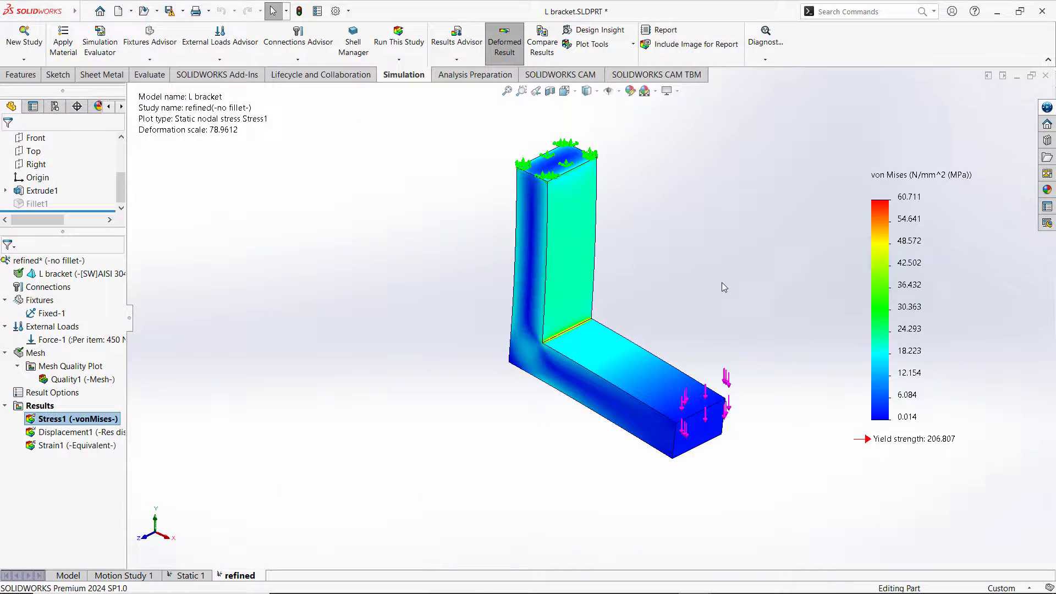
scroll(633, 280, "down", 3)
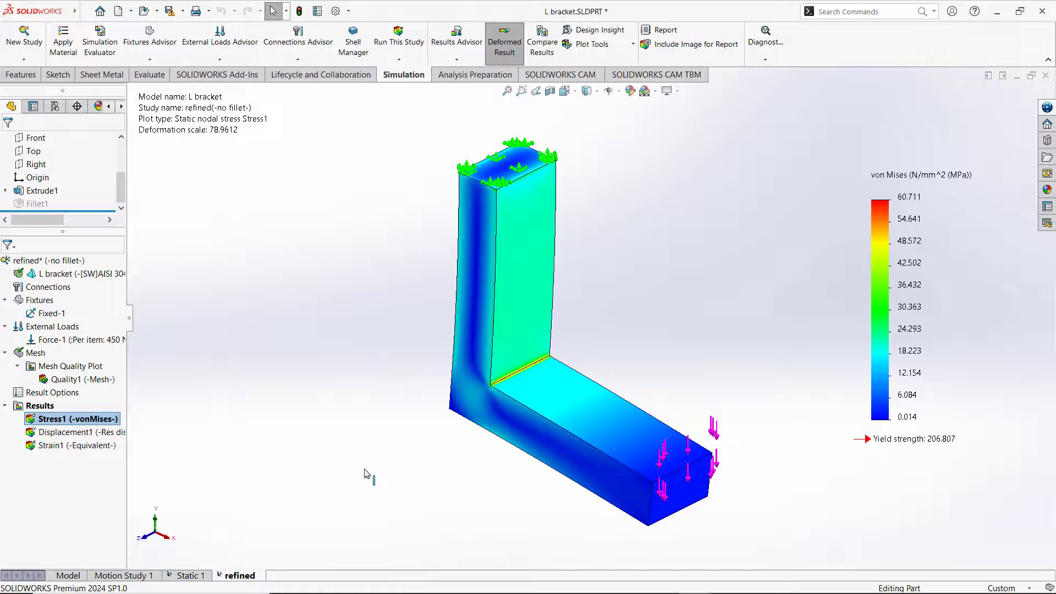
Copy the Static 1 study to a new static study that uses the fillet configuration, keeping the default study name.
left_click(195, 575)
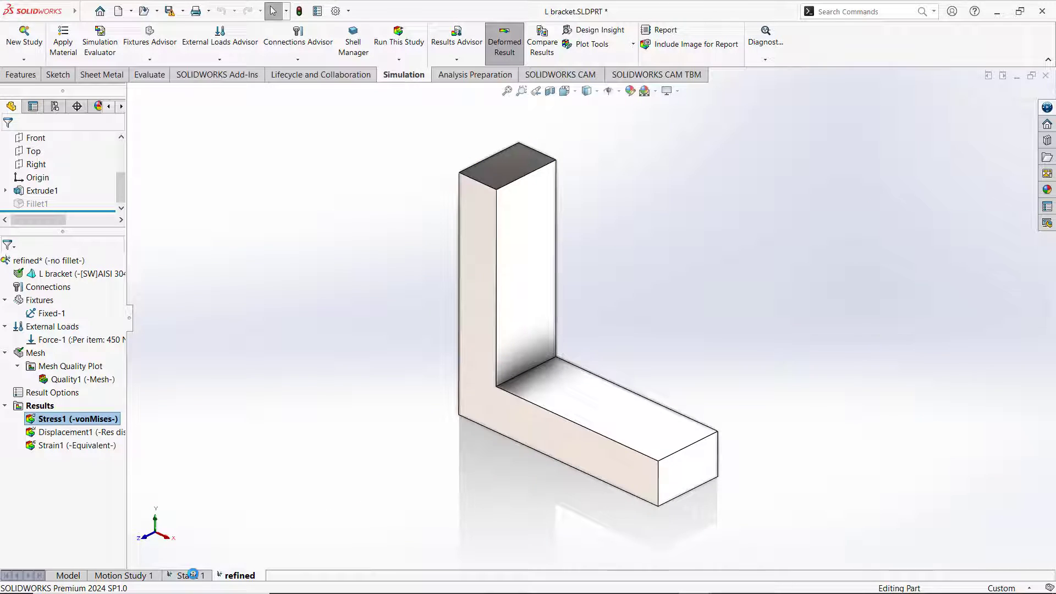
right_click(192, 576)
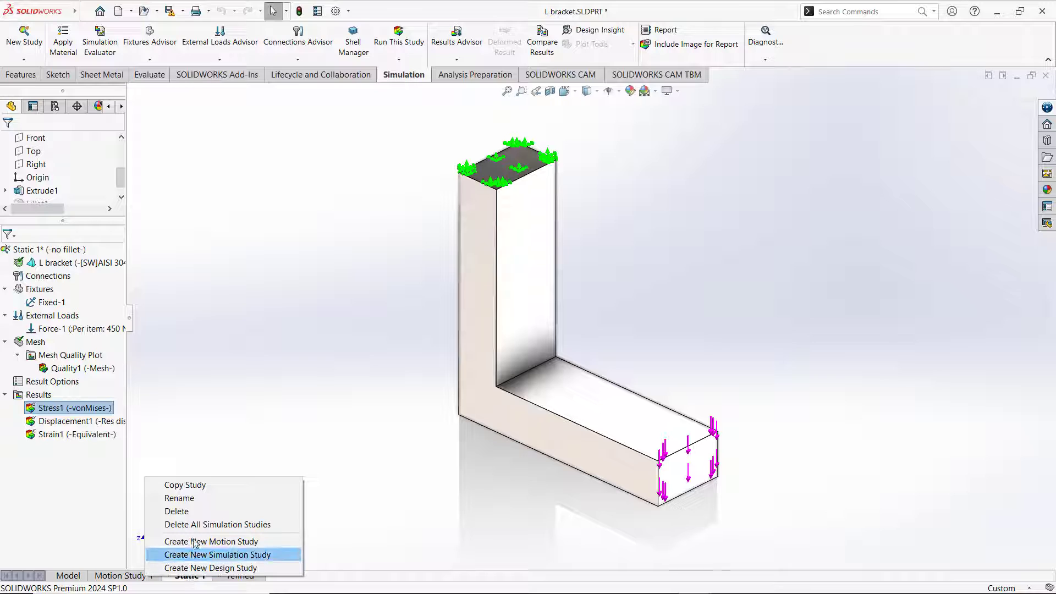
left_click(187, 485)
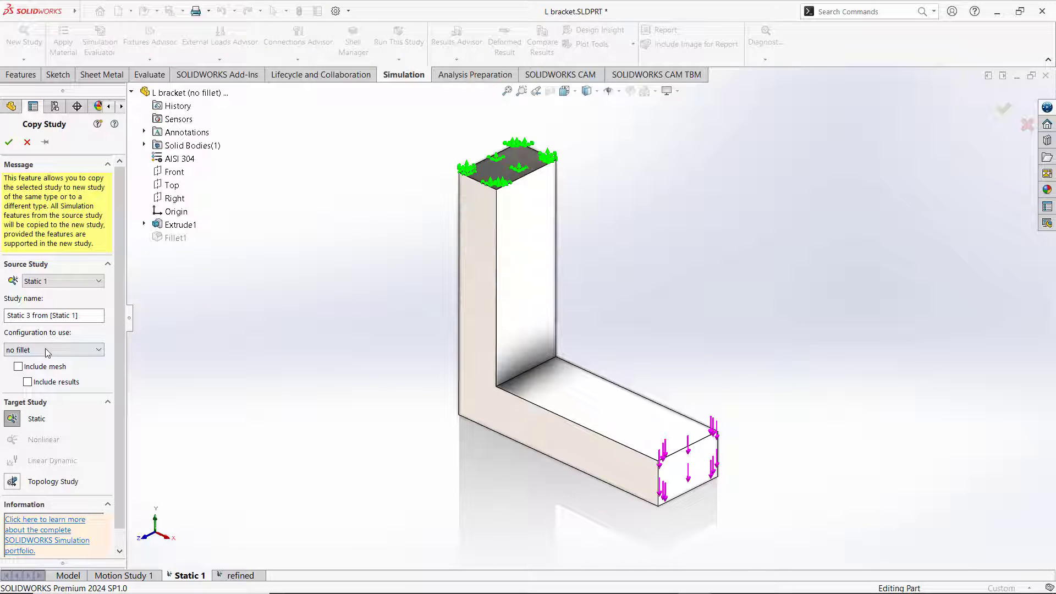
left_click(55, 350)
left_click(44, 360)
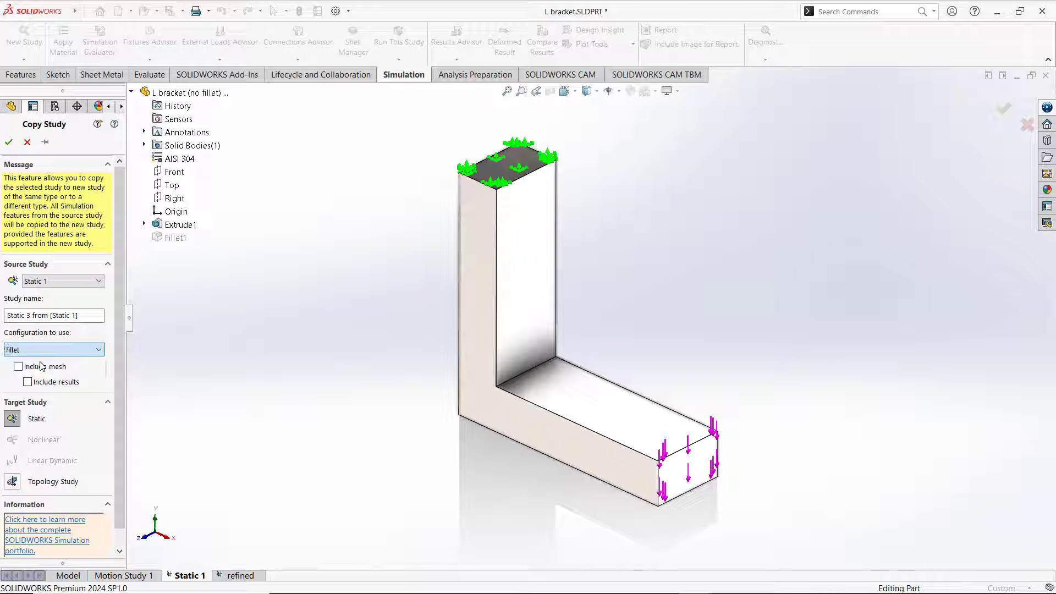
left_click(9, 142)
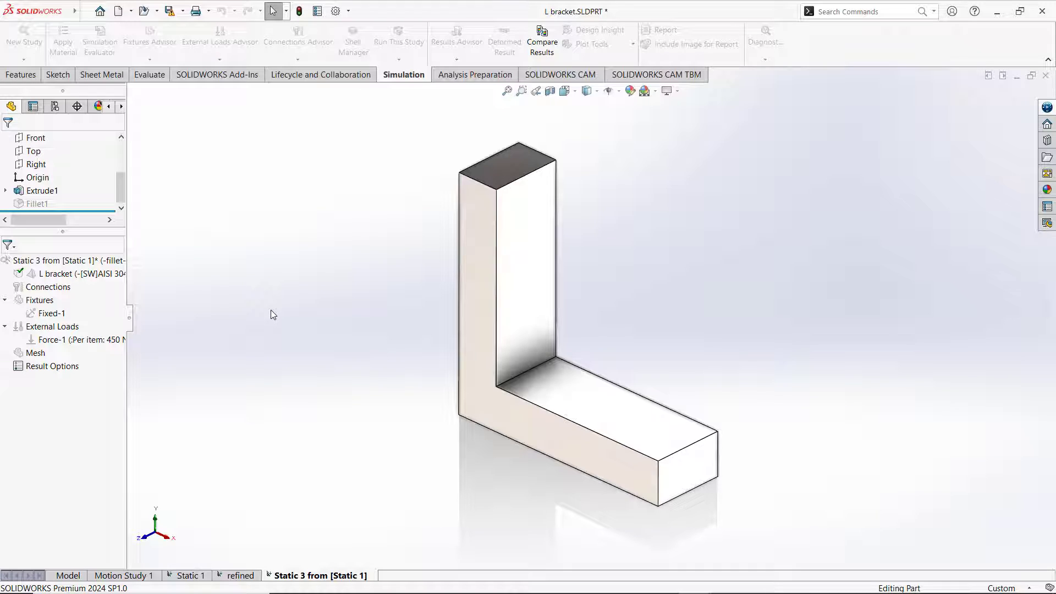
Activate the fillet configuration of the L bracket and run the copied study.
left_click(55, 107)
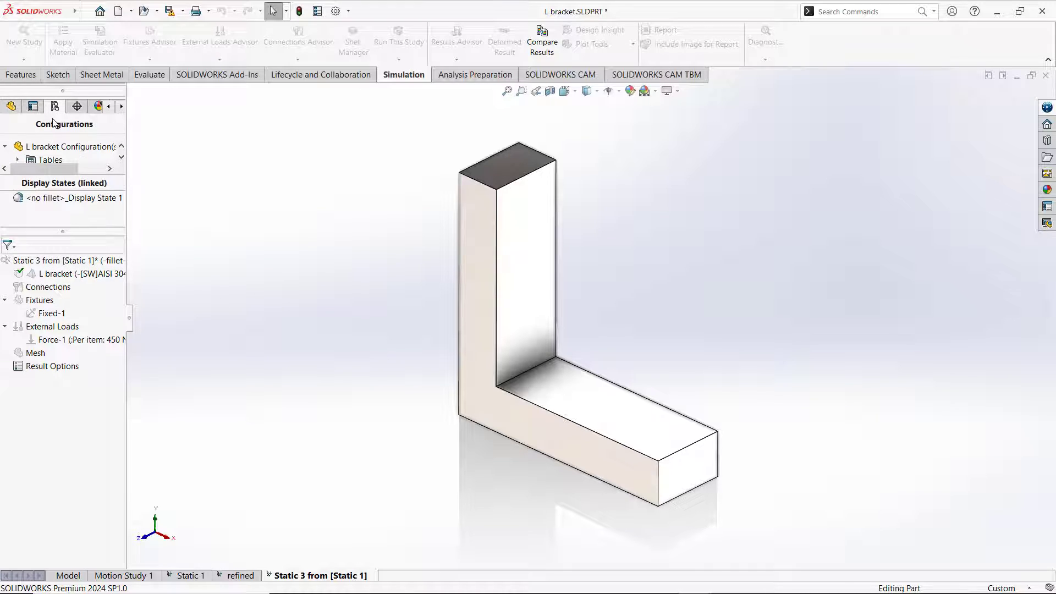
scroll(66, 152, "down", 2)
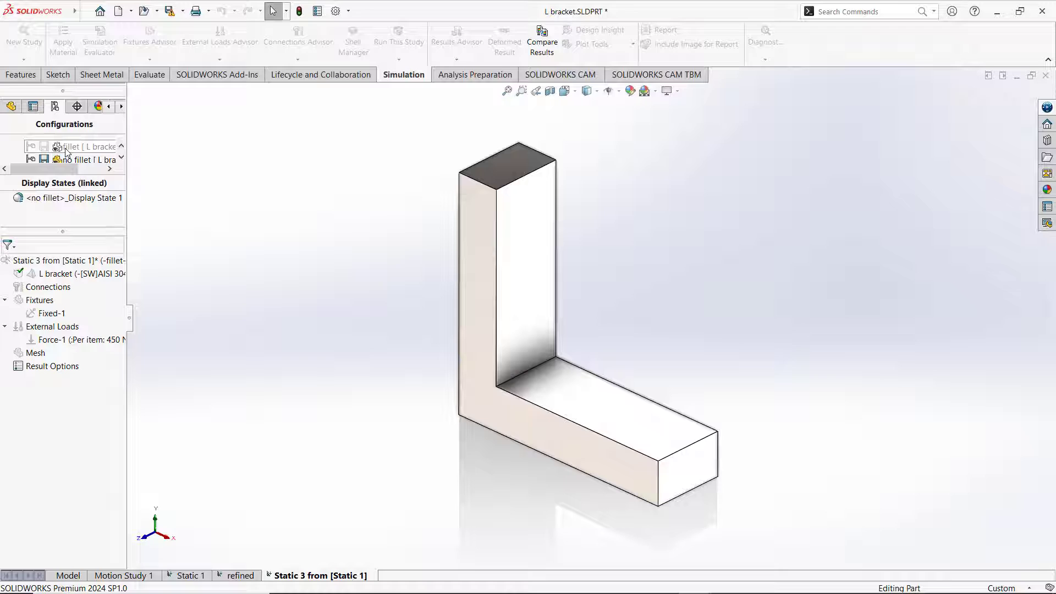
double_click(66, 148)
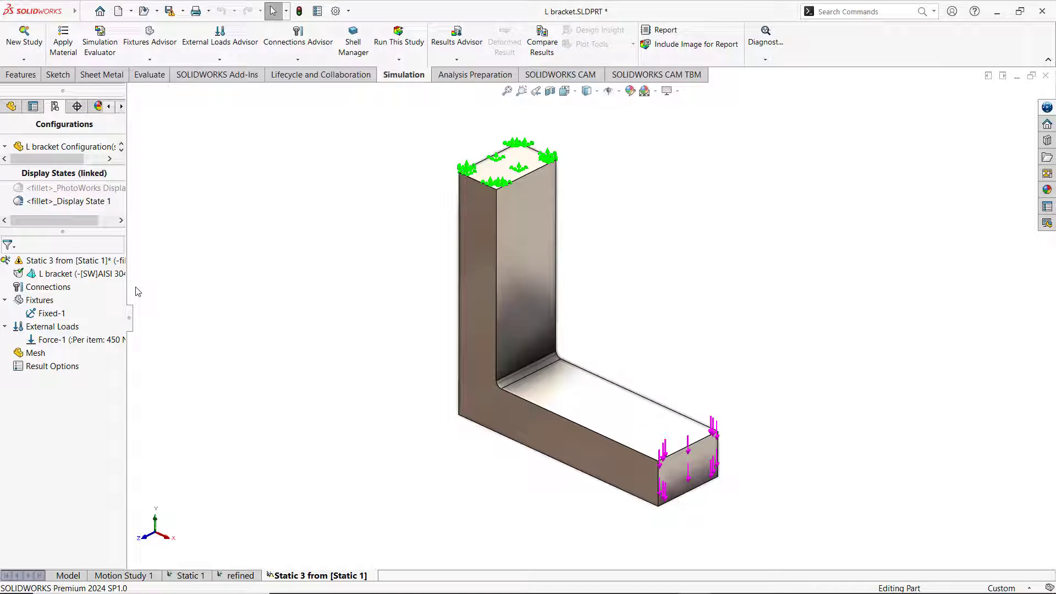
right_click(68, 260)
left_click(91, 292)
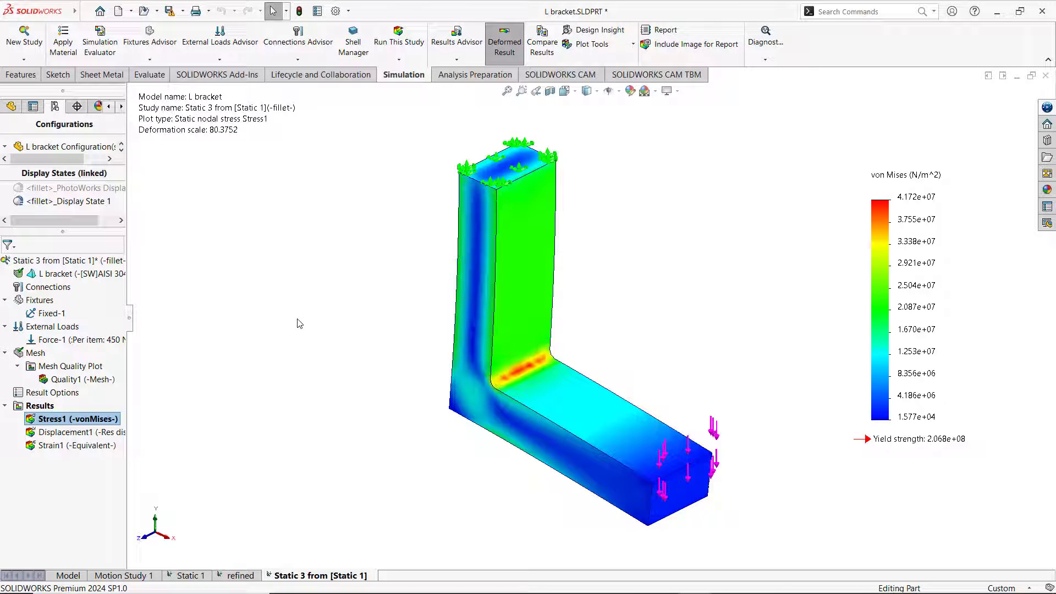
Set the fillet study's von Mises stress plot to N/mm^2 (MPa) units with floating number format.
right_click(71, 419)
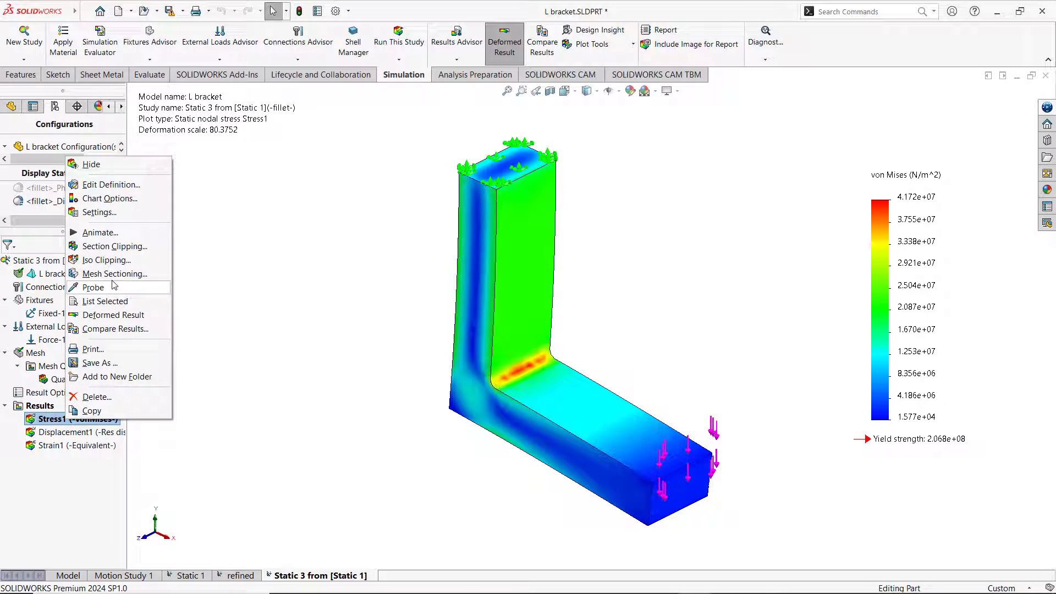
left_click(132, 188)
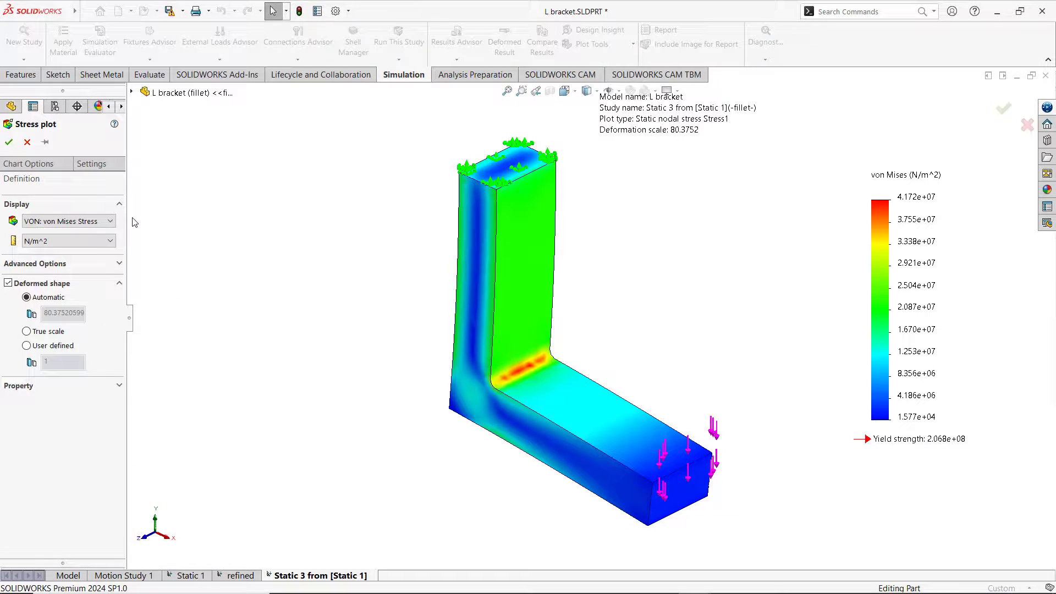
left_click(60, 241)
left_click(52, 269)
left_click(28, 163)
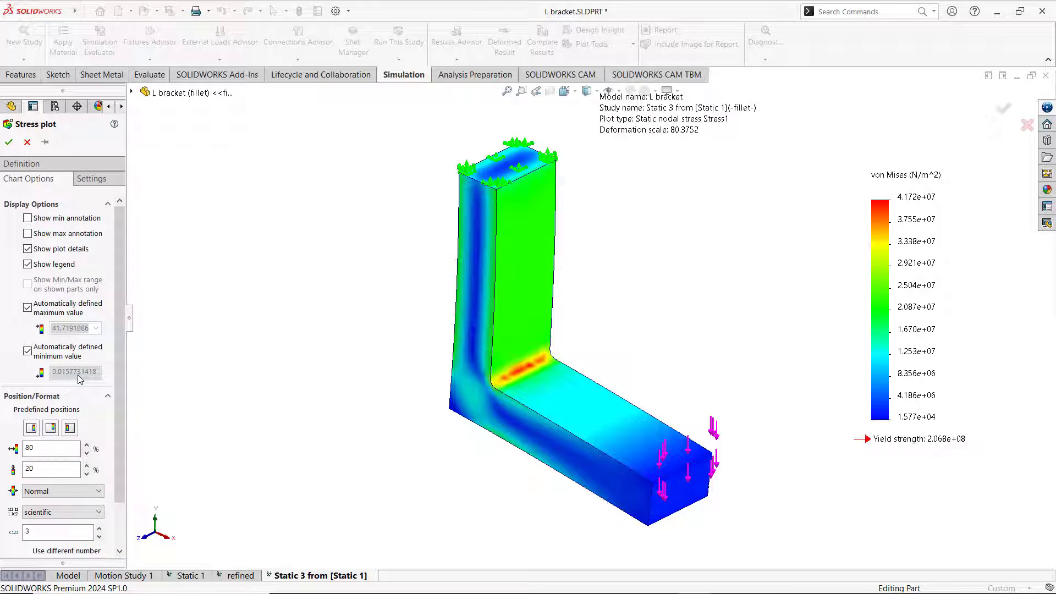
left_click(55, 512)
left_click(53, 534)
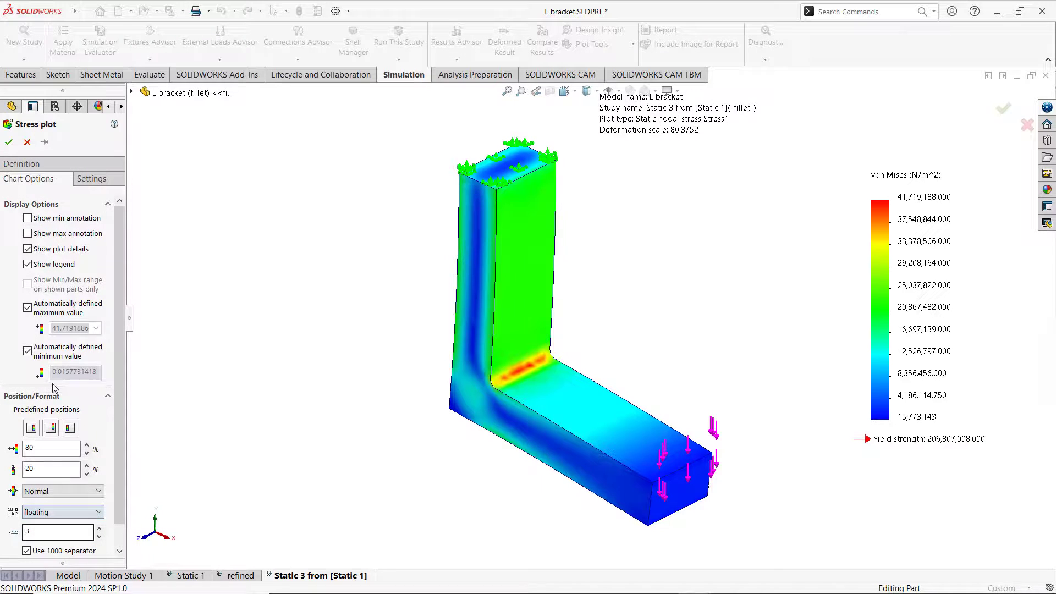
left_click(9, 141)
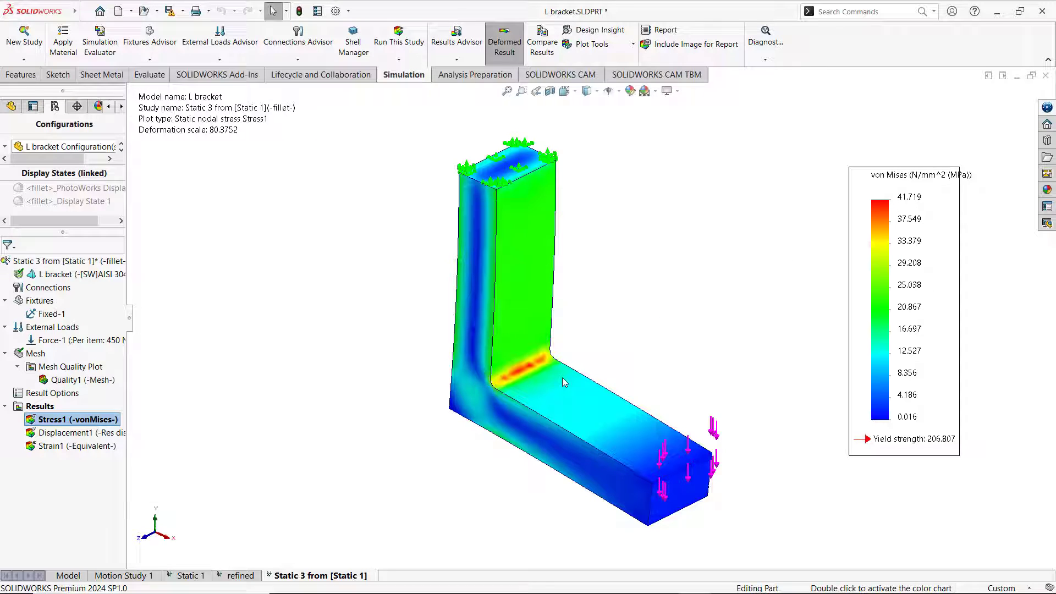
Copy the Static 3 fillet study to a new static study named "refined with fillet", keeping the fillet configuration.
right_click(308, 577)
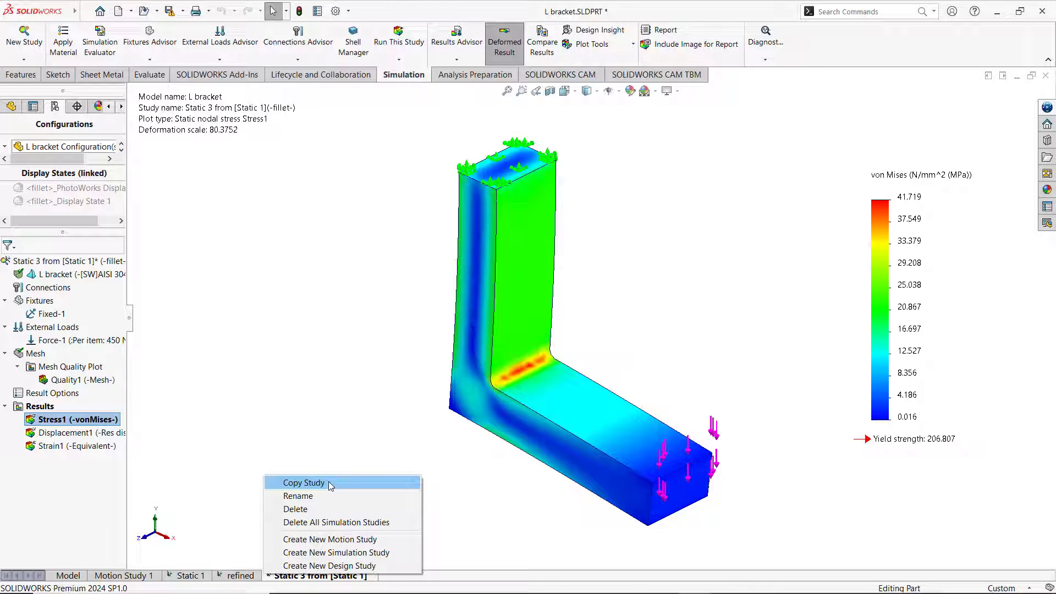
left_click(303, 483)
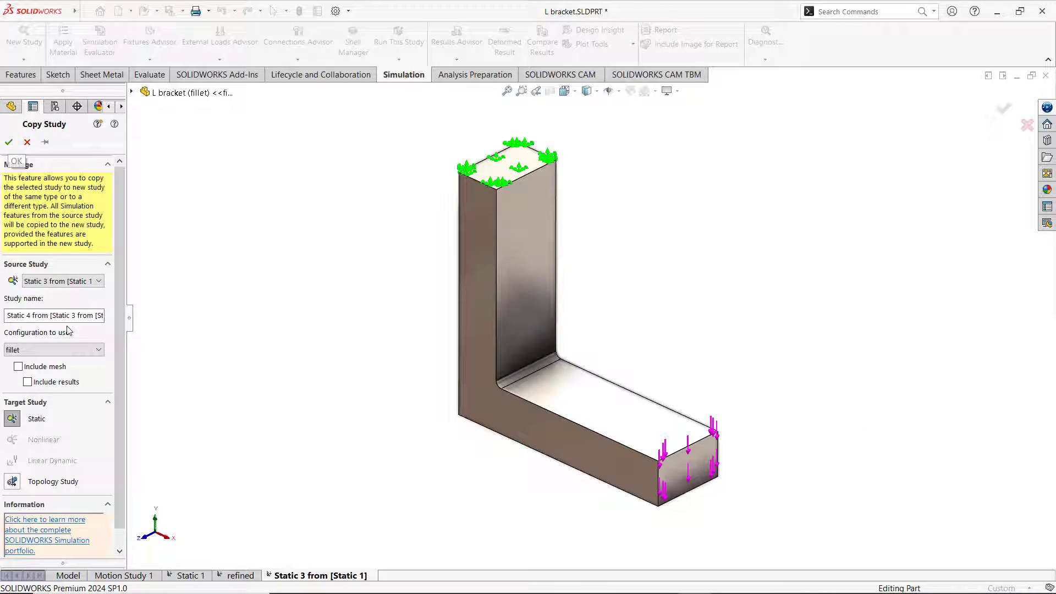
left_click(90, 317)
key("End")
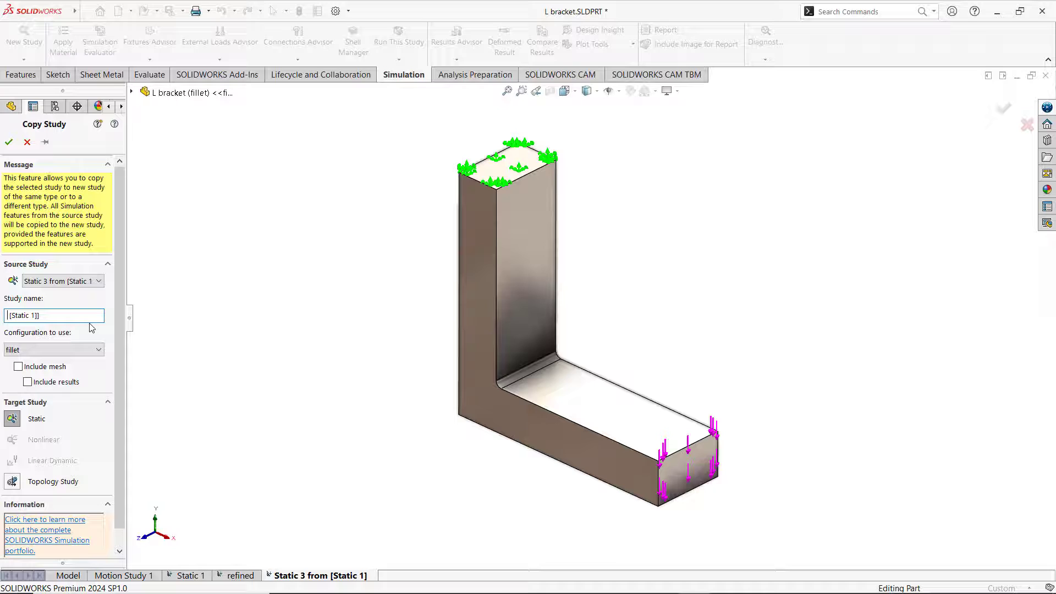
key("ctrl+a")
key("BackSpace")
type("r")
left_click(8, 142)
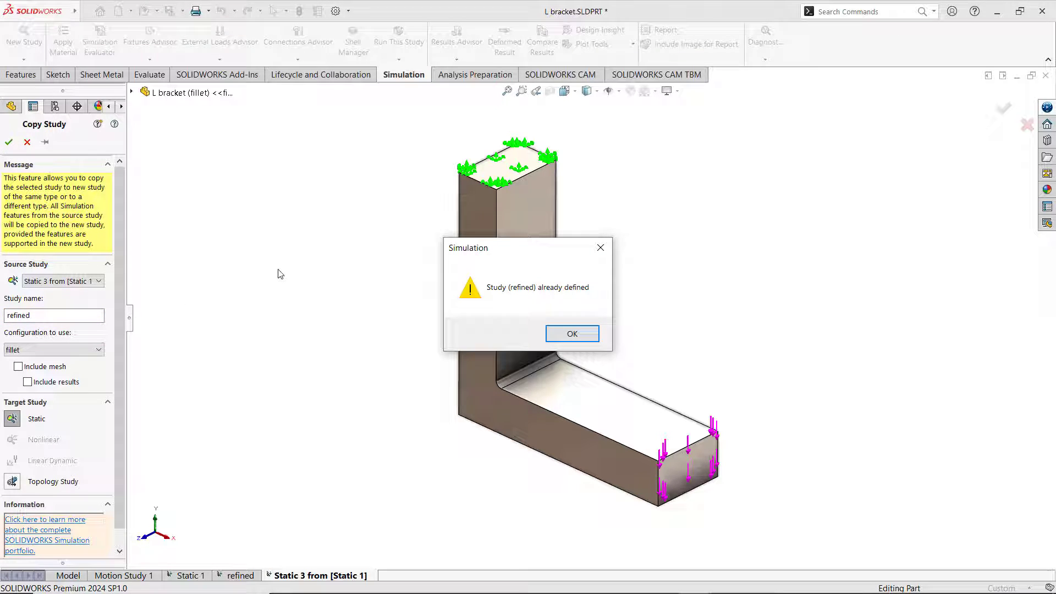
left_click(566, 334)
left_click(56, 313)
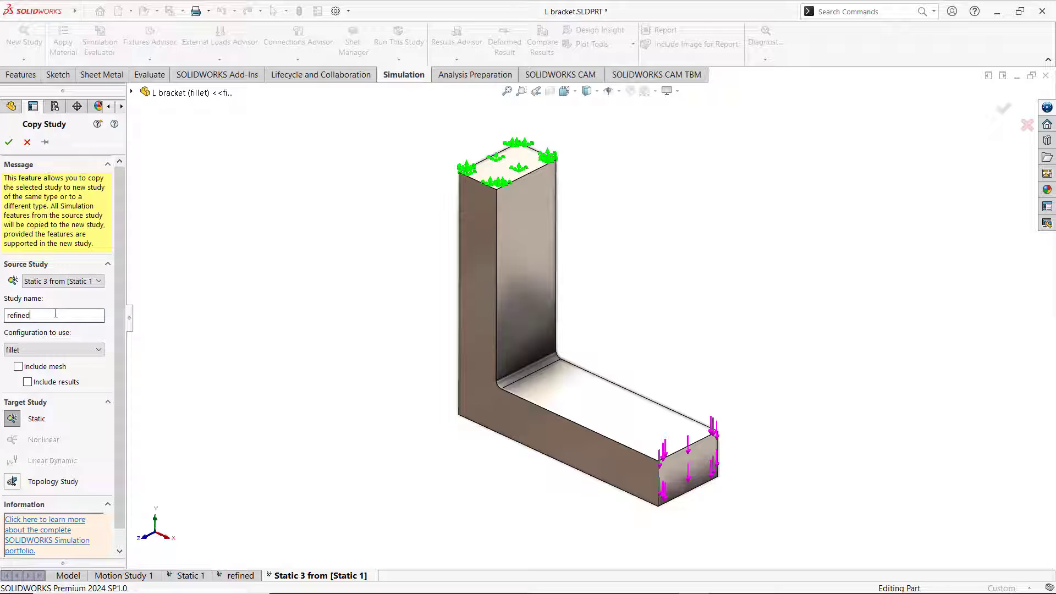
type("with fillet")
left_click(9, 142)
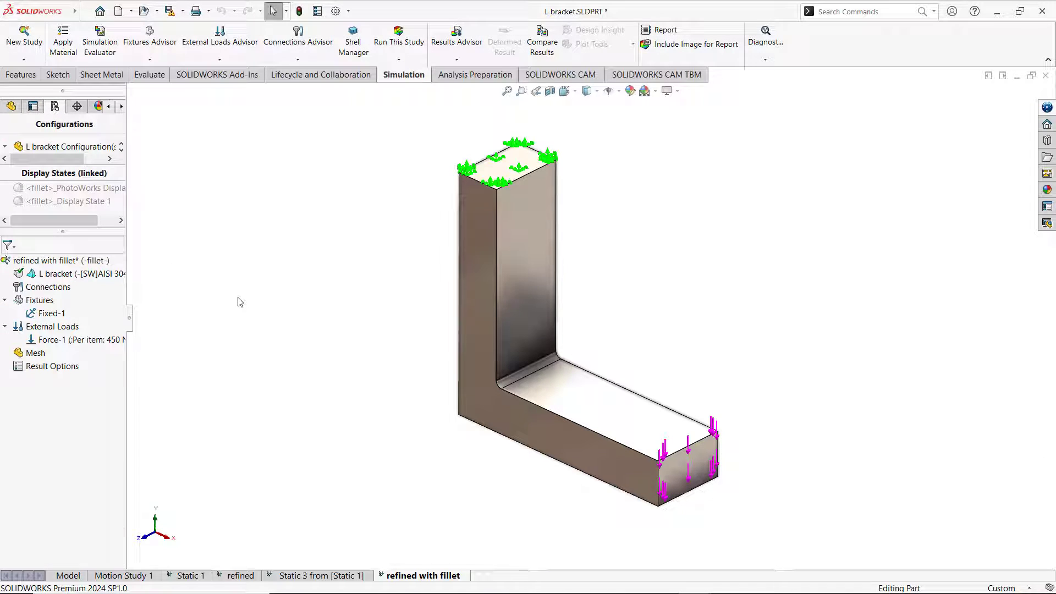
Mesh the "refined with fillet" study at the finest density and run it.
right_click(32, 353)
left_click(83, 392)
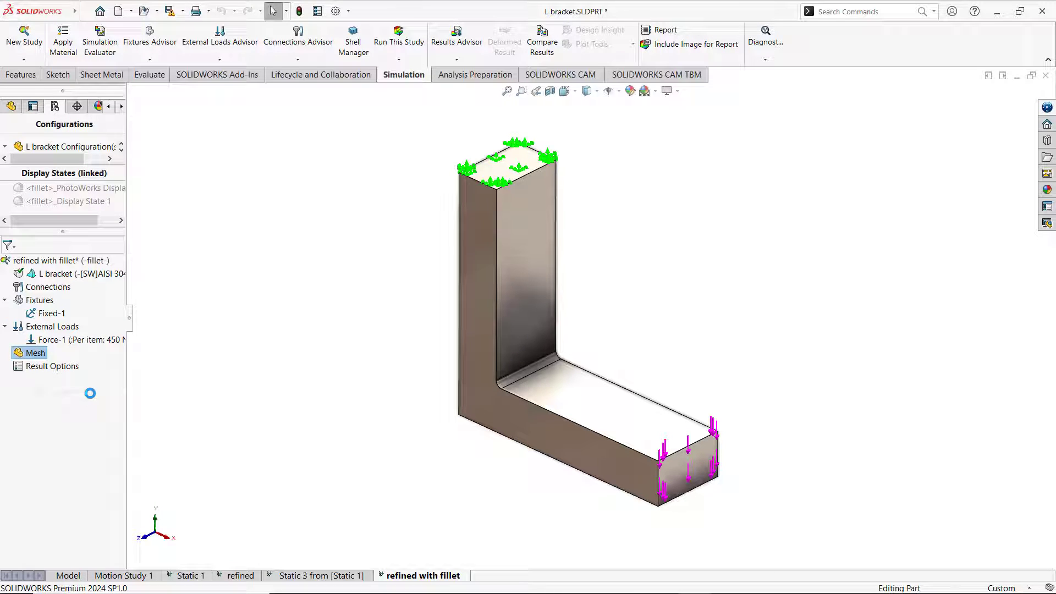
left_click_drag(69, 205, 160, 212)
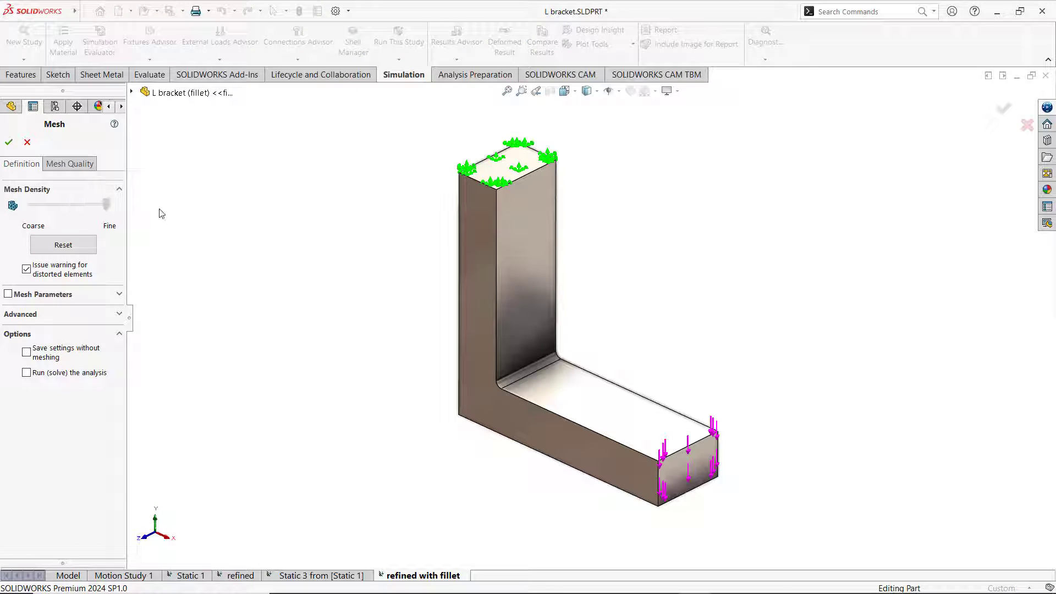
left_click(9, 142)
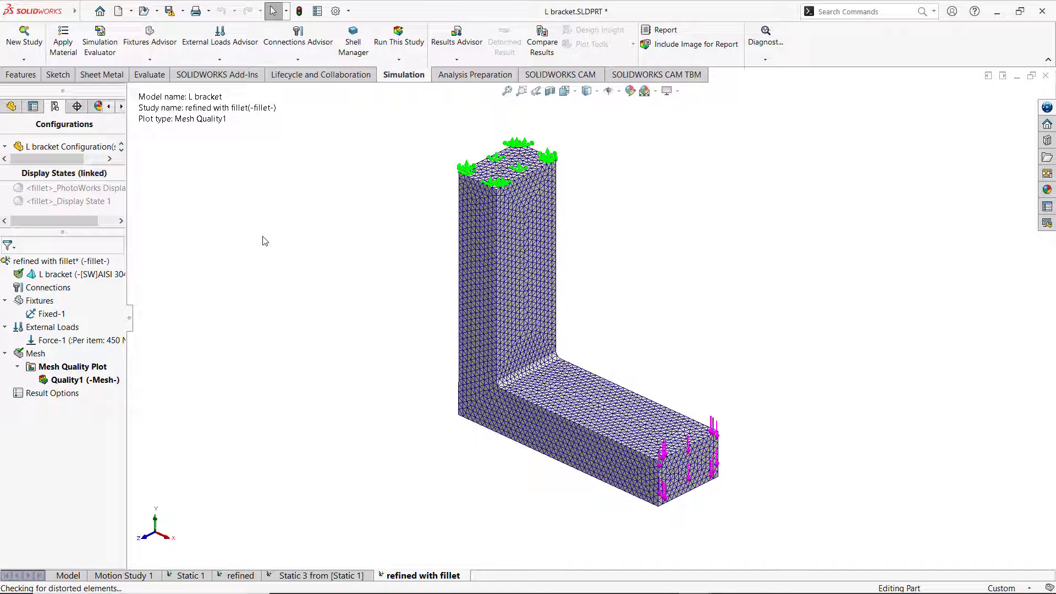
right_click(45, 267)
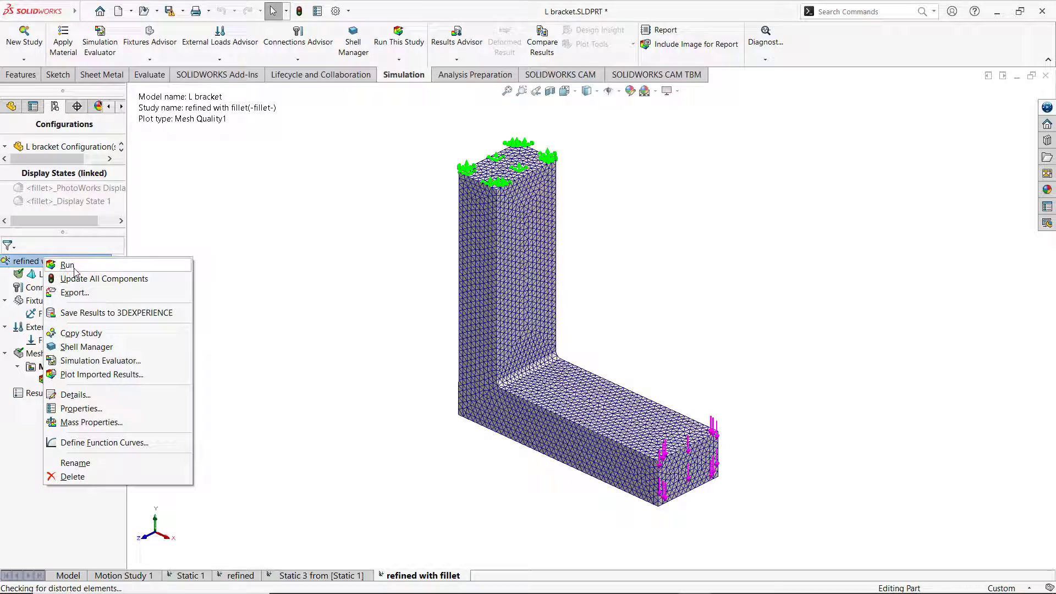
left_click(65, 274)
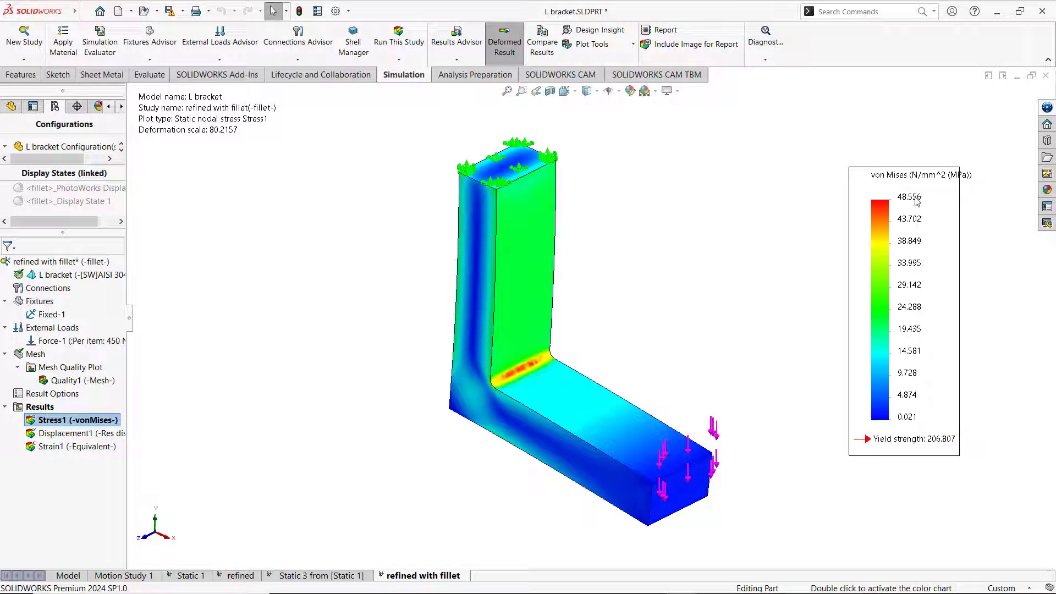
Compare the von Mises stress plots of the Static 3 fillet study and the "refined with fillet" study.
left_click(361, 573)
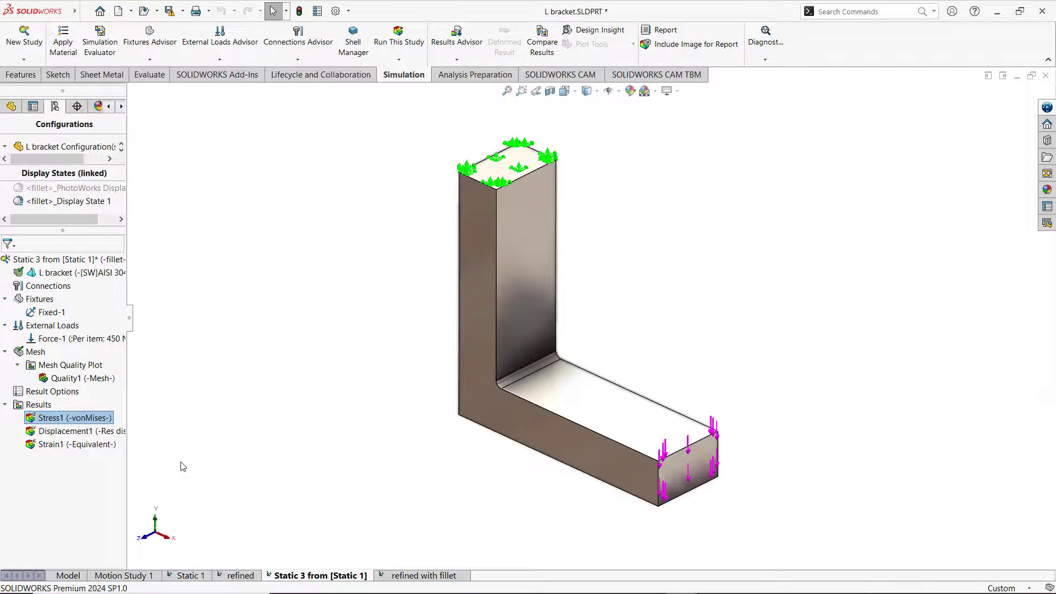
double_click(81, 418)
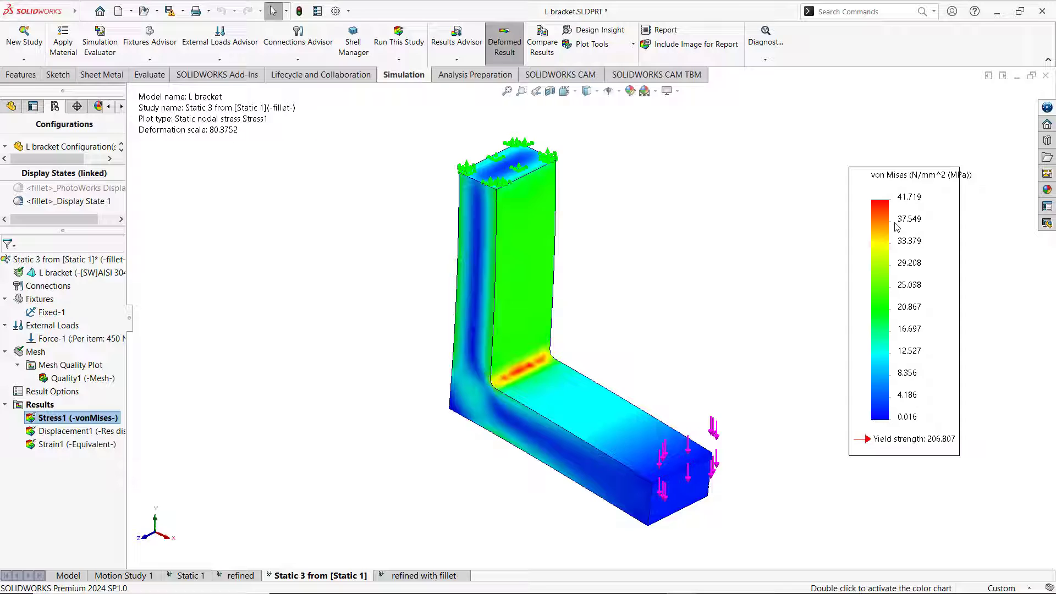
left_click(444, 572)
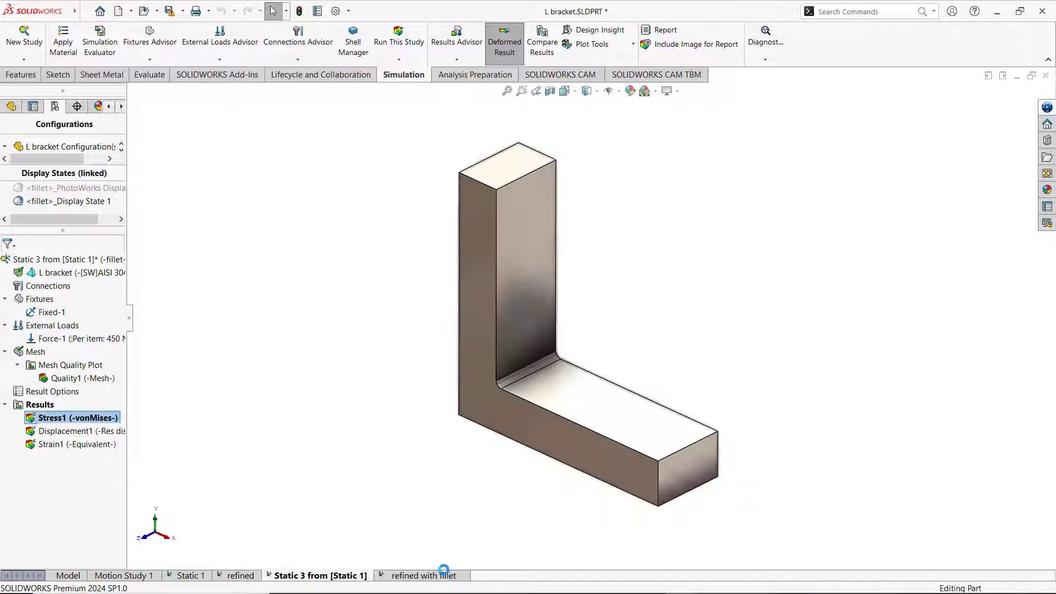
double_click(60, 416)
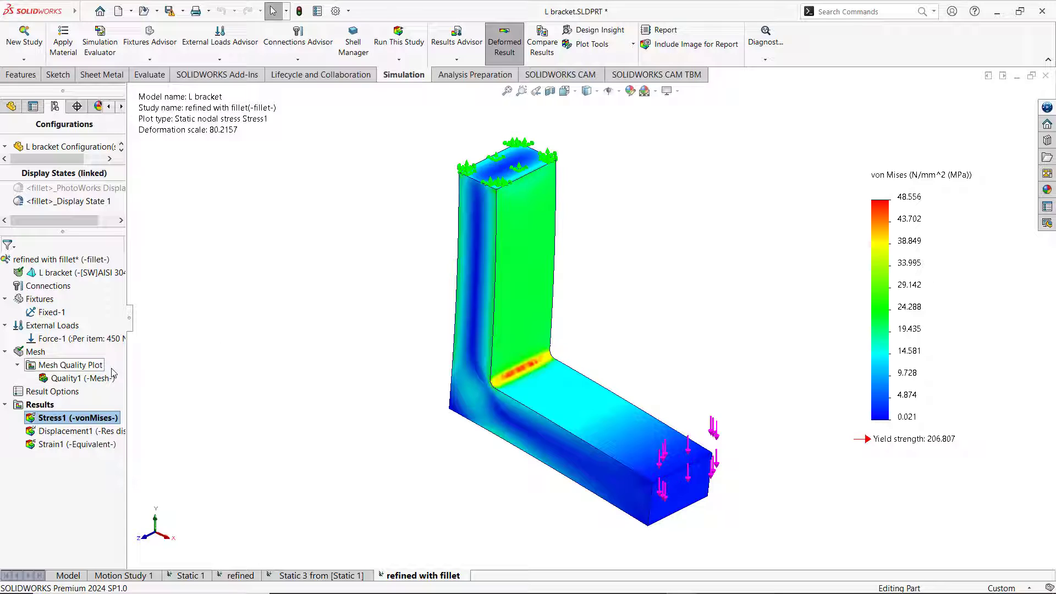
Apply a mesh control to the inner corner's fillet face and rerun the "refined with fillet" study.
right_click(39, 357)
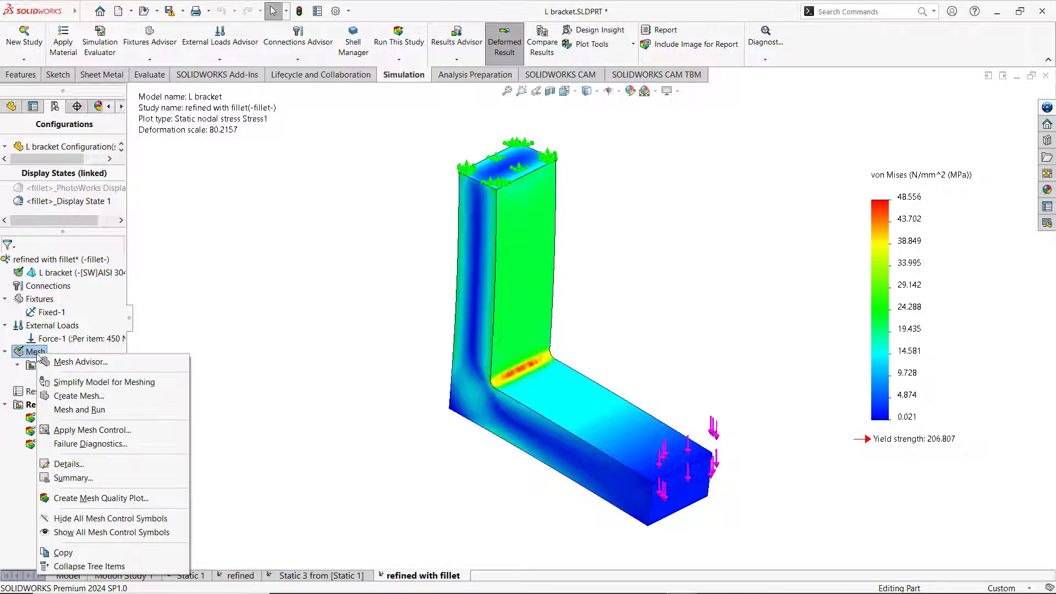
left_click(155, 430)
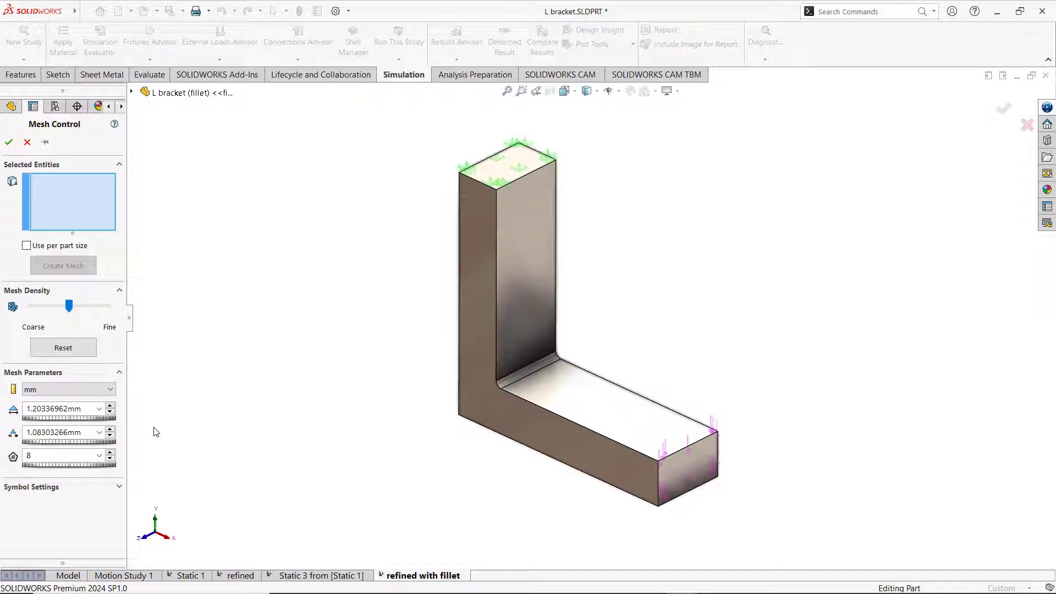
left_click(524, 374)
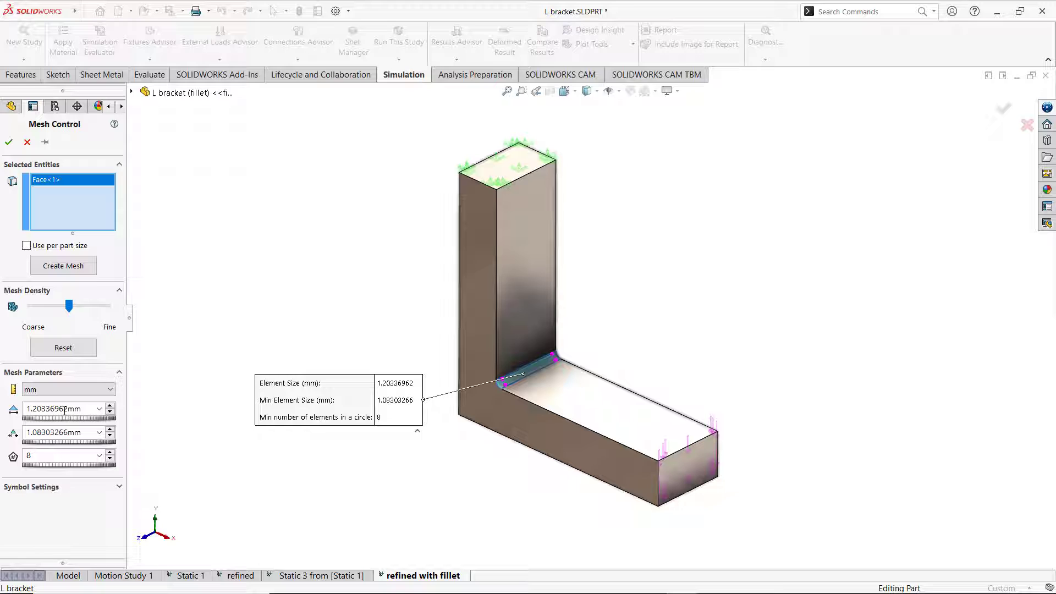
left_click(8, 141)
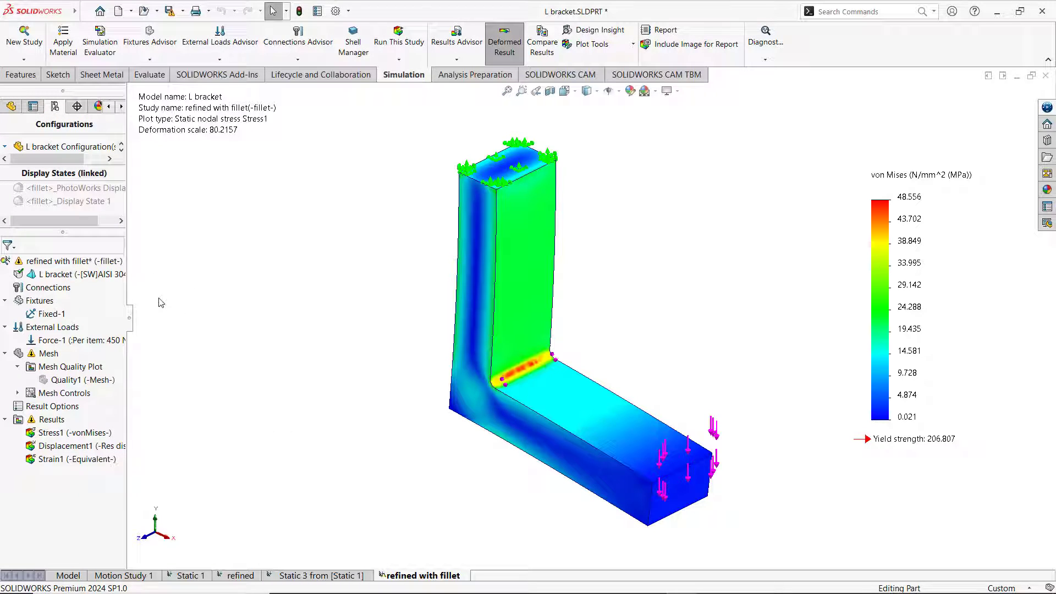
right_click(68, 261)
left_click(112, 295)
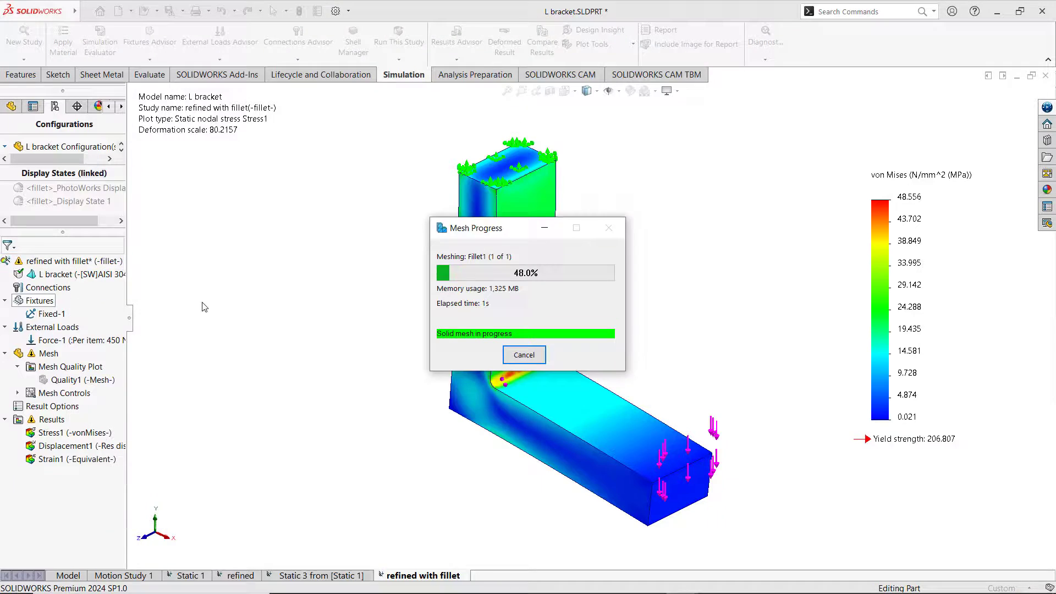